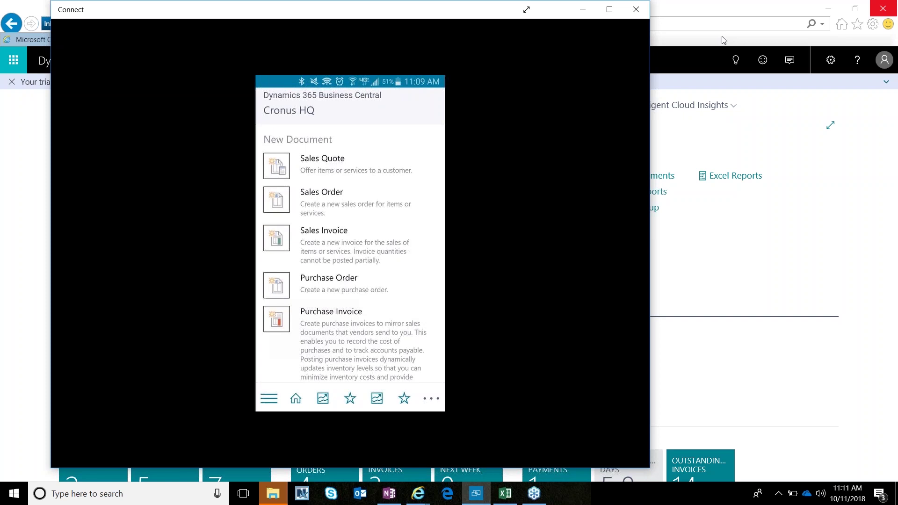
# Close the Connect phone projection window to return to the Business Central home page.
pyautogui.click(635, 12)
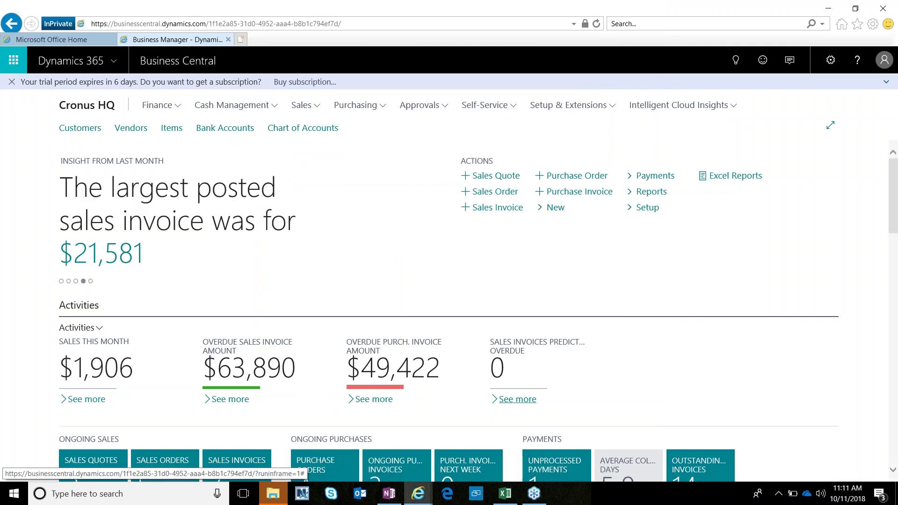
pyautogui.rightClick(476, 494)
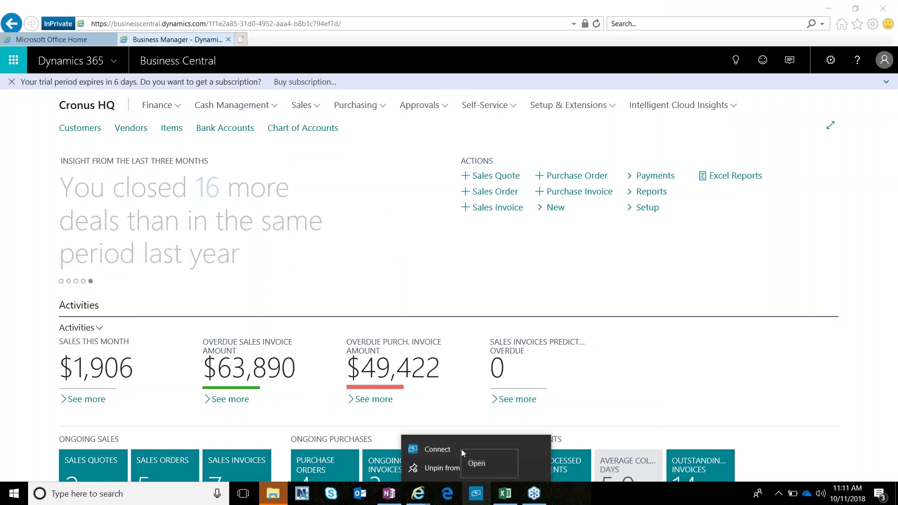
pyautogui.click(685, 420)
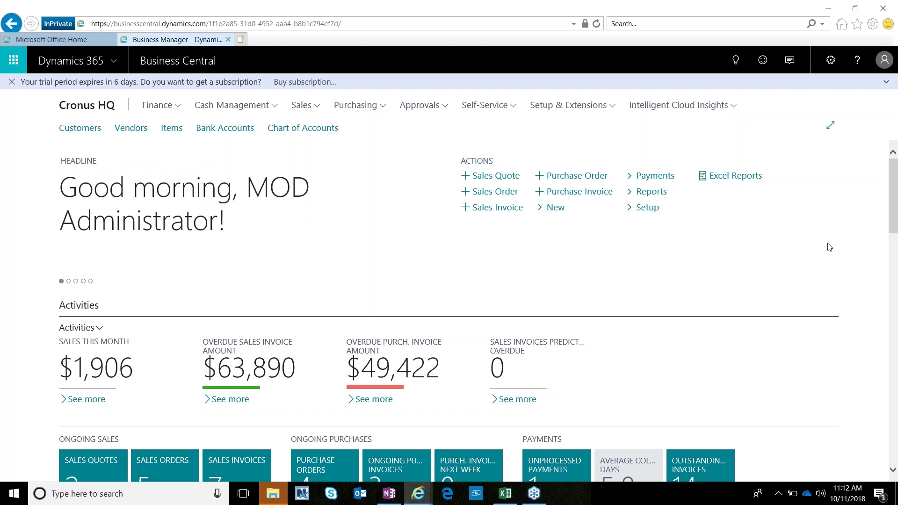
# Review the home page's activities and insights, and shift the Trial Balance to the previous period.
pyautogui.scroll(-3, 829, 247)
pyautogui.scroll(-3, 828, 246)
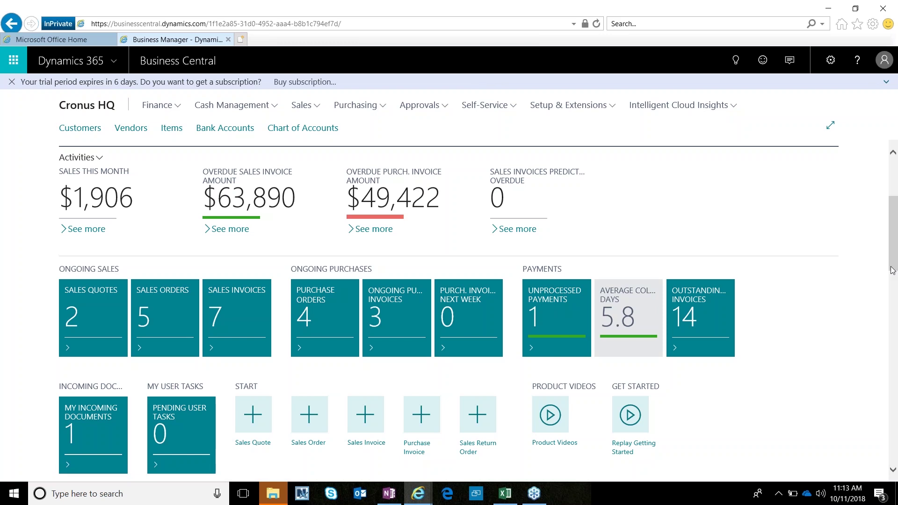
pyautogui.moveTo(891, 269); pyautogui.dragTo(890, 297)
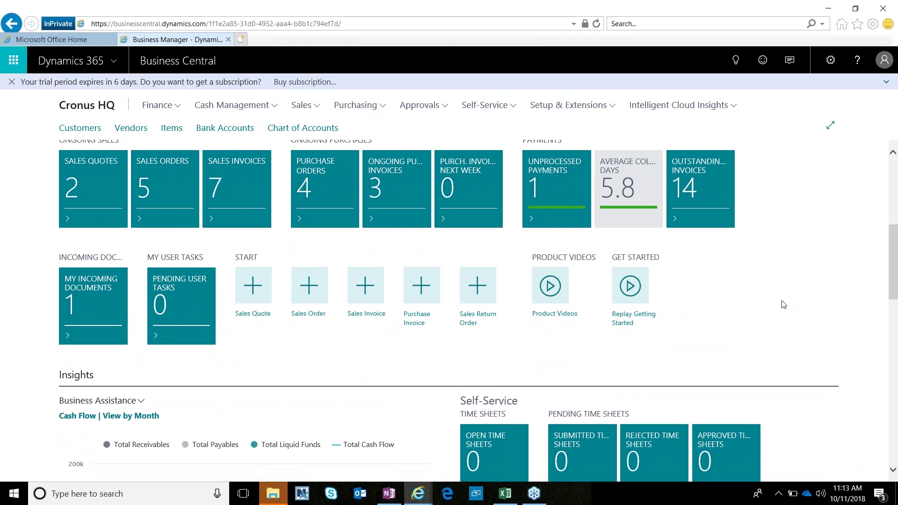
pyautogui.moveTo(892, 266); pyautogui.dragTo(892, 310)
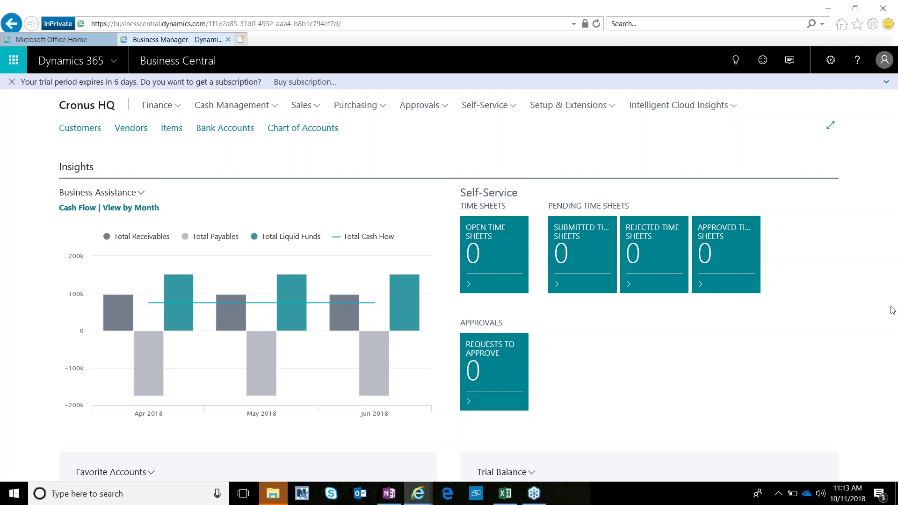
pyautogui.moveTo(389, 321)
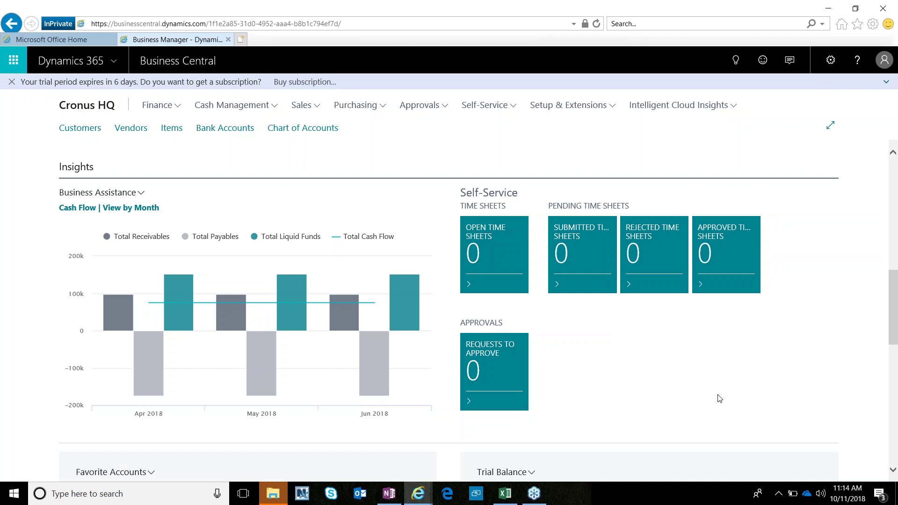
pyautogui.moveTo(896, 321); pyautogui.dragTo(896, 374)
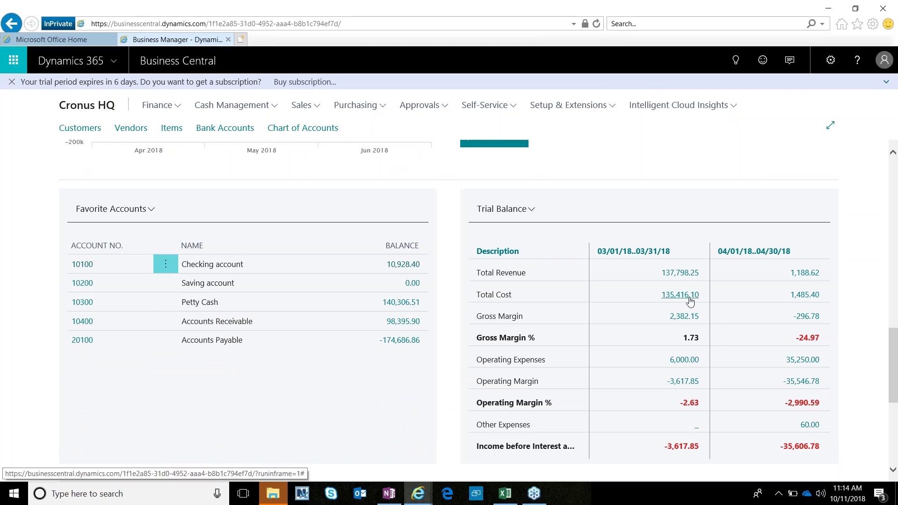
pyautogui.click(533, 208)
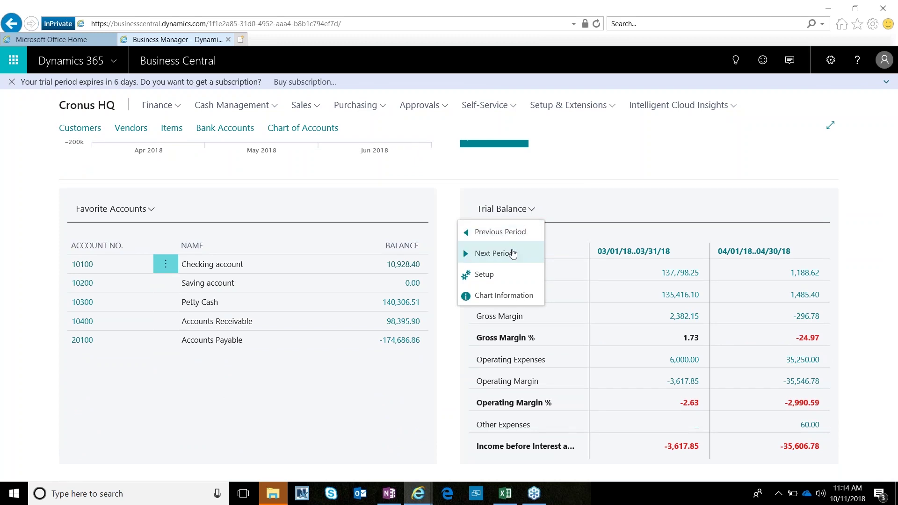
pyautogui.click(508, 233)
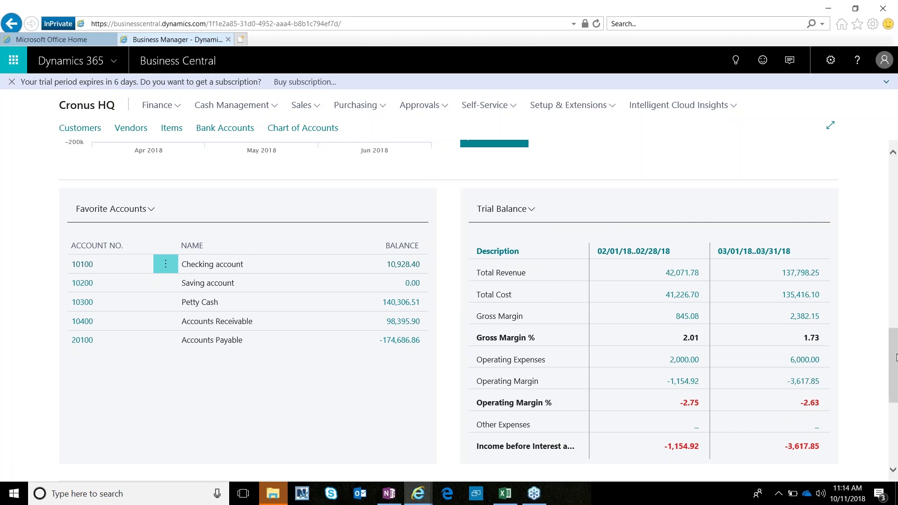
# Remove 2016 from the year filter of the Power BI net change chart, leaving 2017 selected.
pyautogui.moveTo(895, 358); pyautogui.dragTo(895, 413)
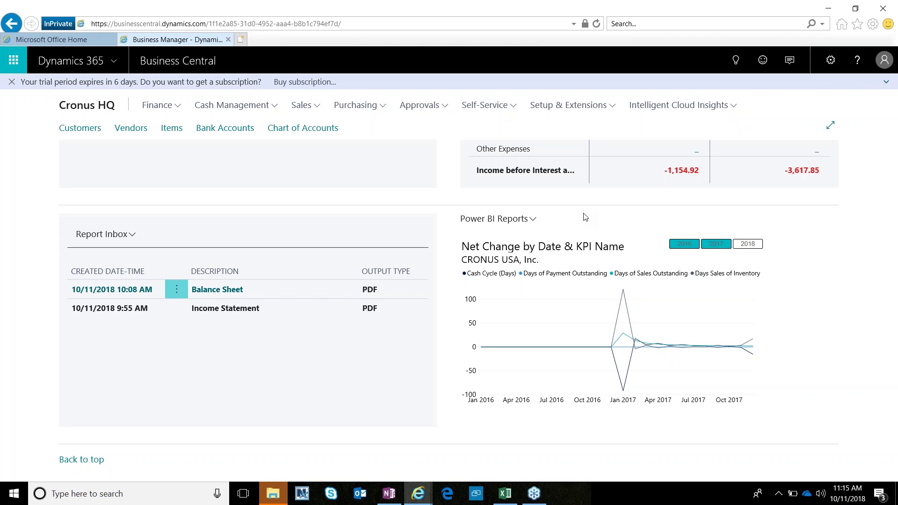
pyautogui.click(531, 221)
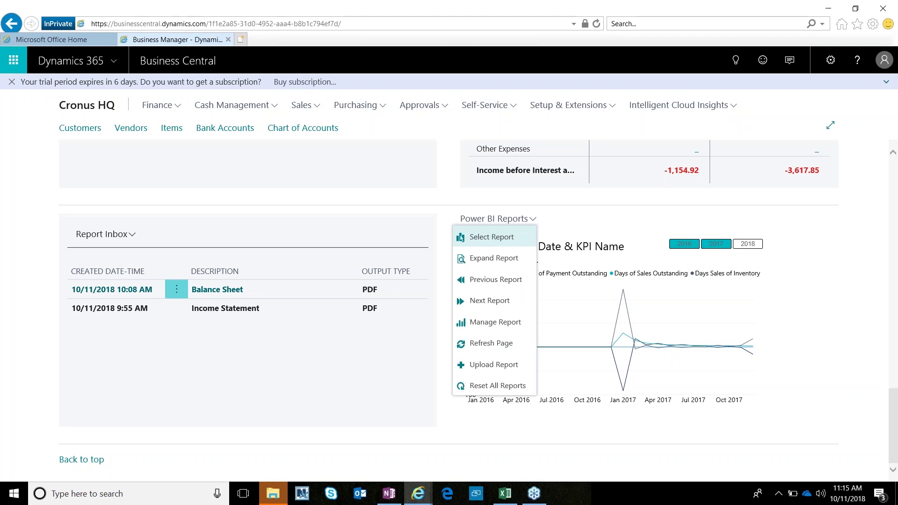
pyautogui.click(501, 301)
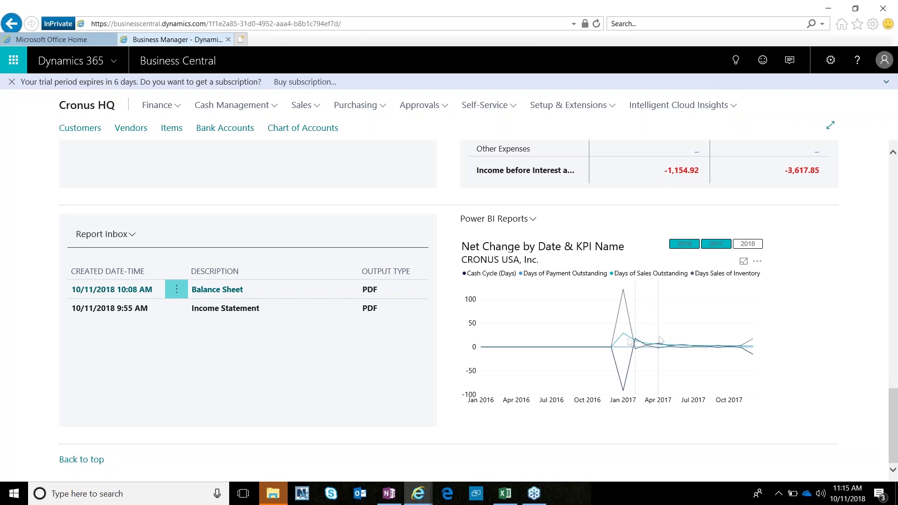
pyautogui.click(677, 253)
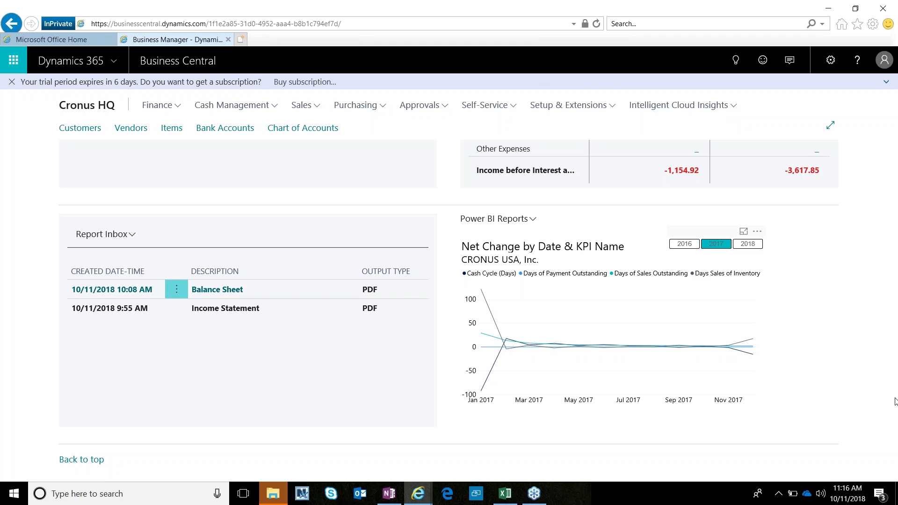
# Search the available tasks for "purch" and create a new purchase invoice.
pyautogui.scroll(3, 894, 327)
pyautogui.scroll(10, 896, 318)
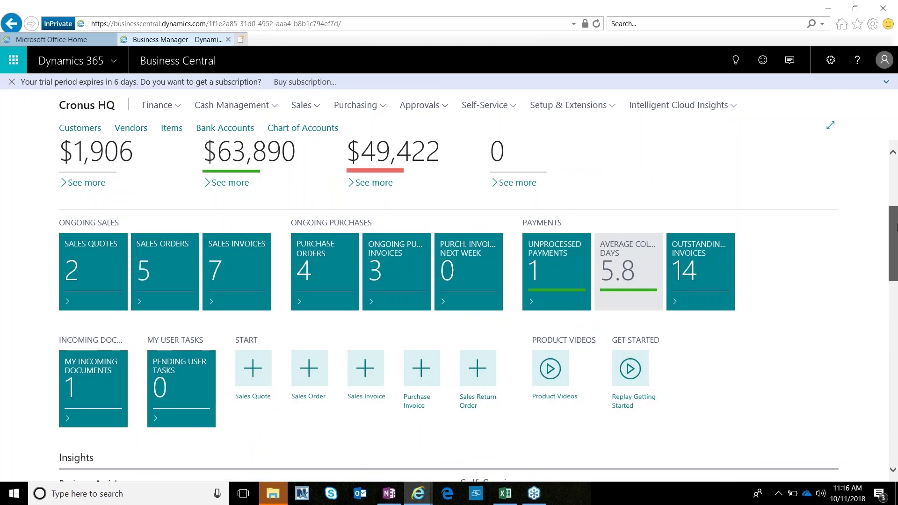
pyautogui.scroll(4, 896, 210)
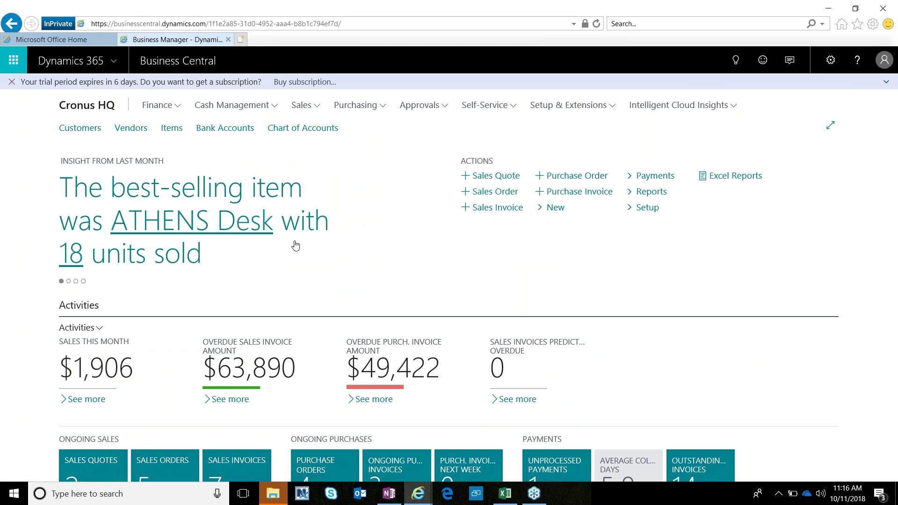
pyautogui.click(383, 106)
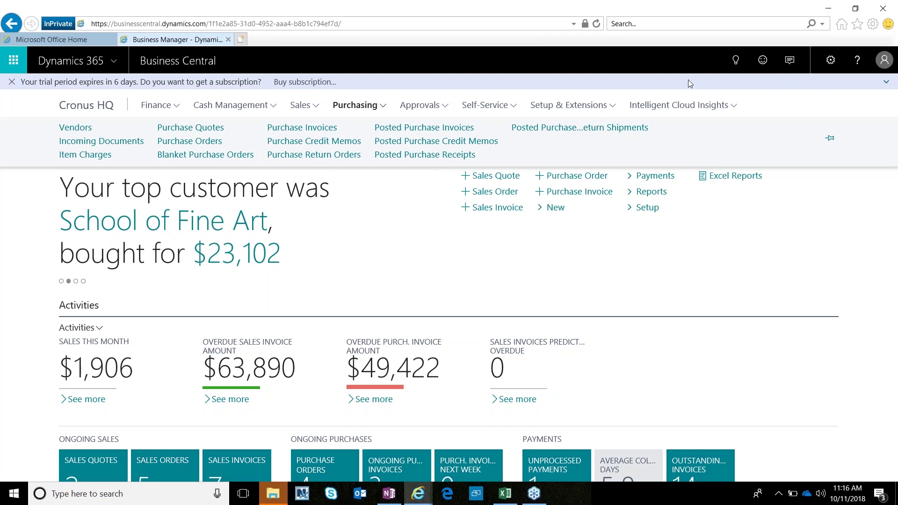
pyautogui.click(736, 61)
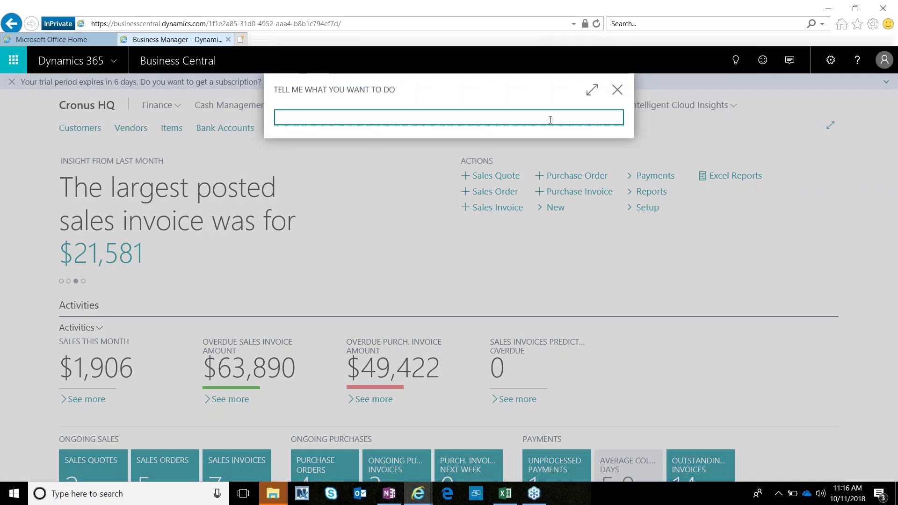
pyautogui.write('purch')
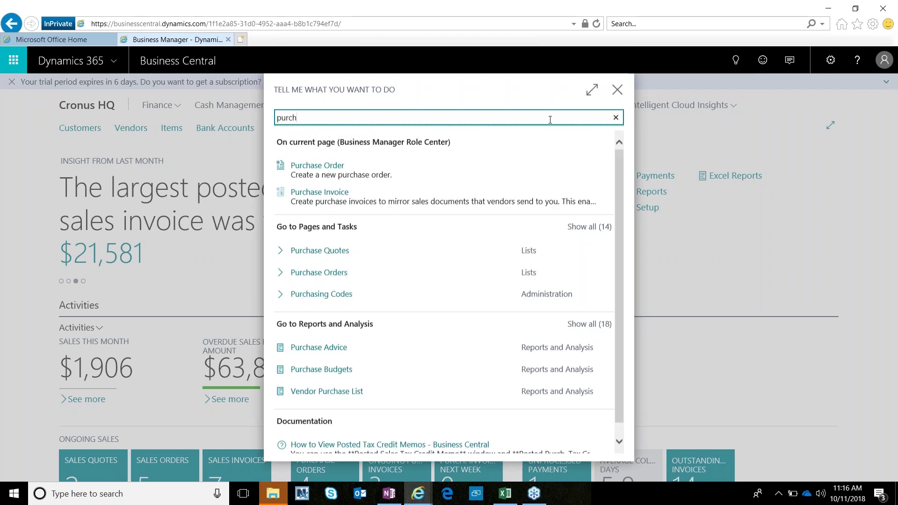
pyautogui.press('Down')
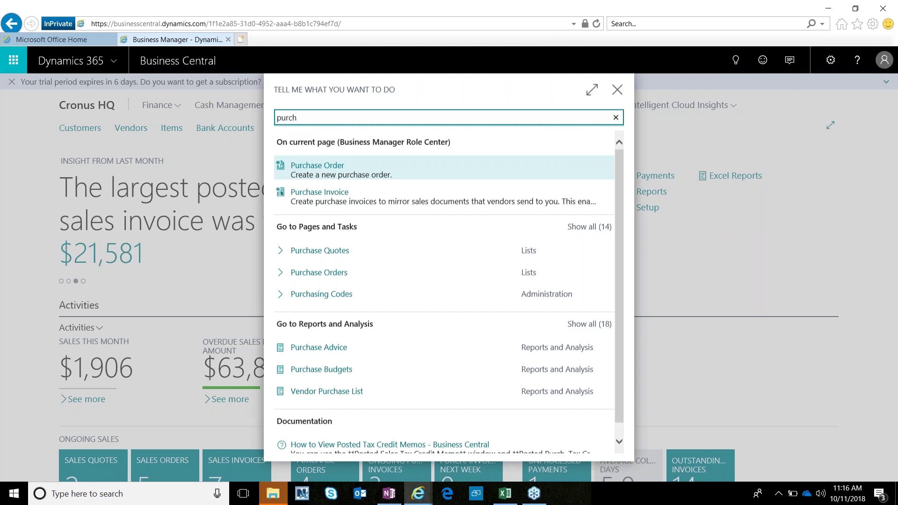
pyautogui.press('Down')
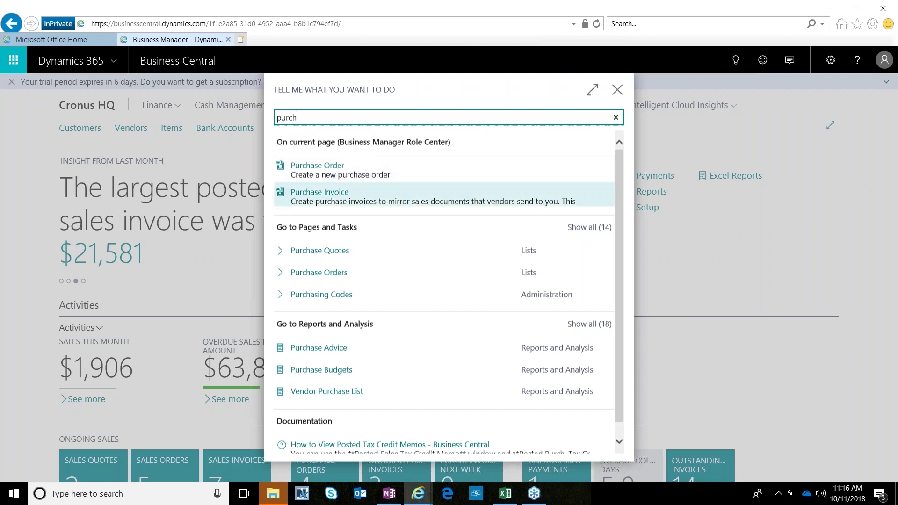
pyautogui.press('Tab')
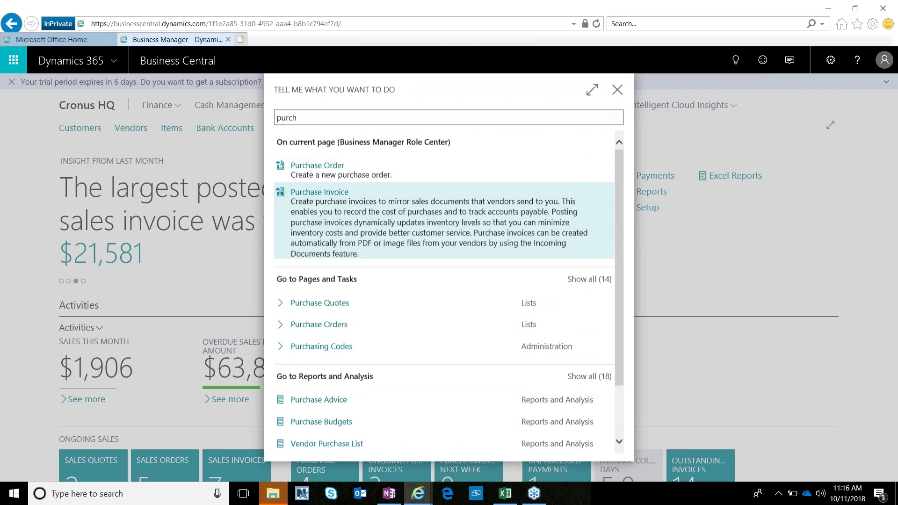
pyautogui.press('Return')
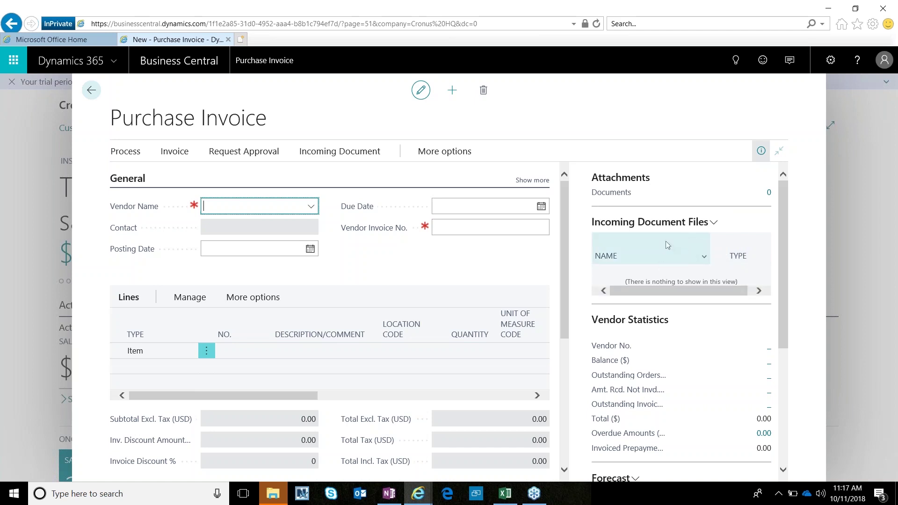
# Set the purchase invoice's vendor to Fabrikam, Inc. and enter FAB as the vendor invoice number.
pyautogui.moveTo(783, 221); pyautogui.dragTo(792, 306)
pyautogui.click(311, 206)
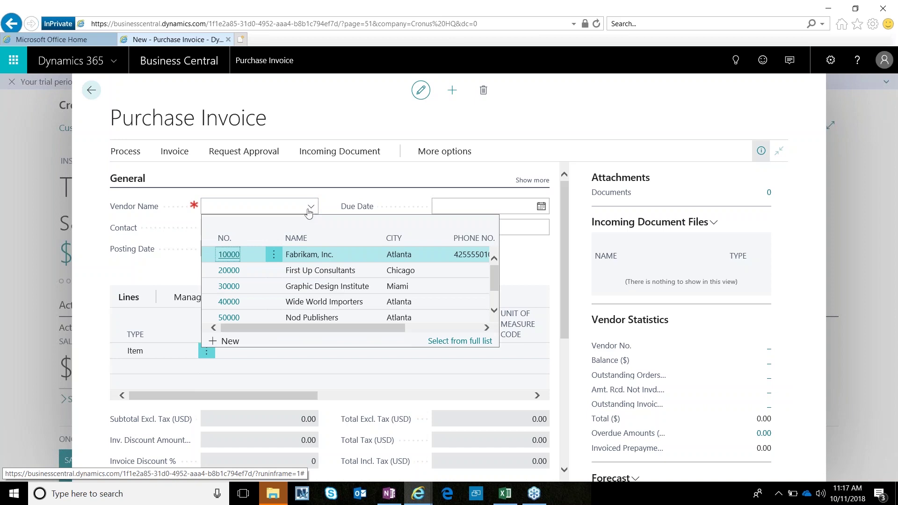
pyautogui.click(241, 254)
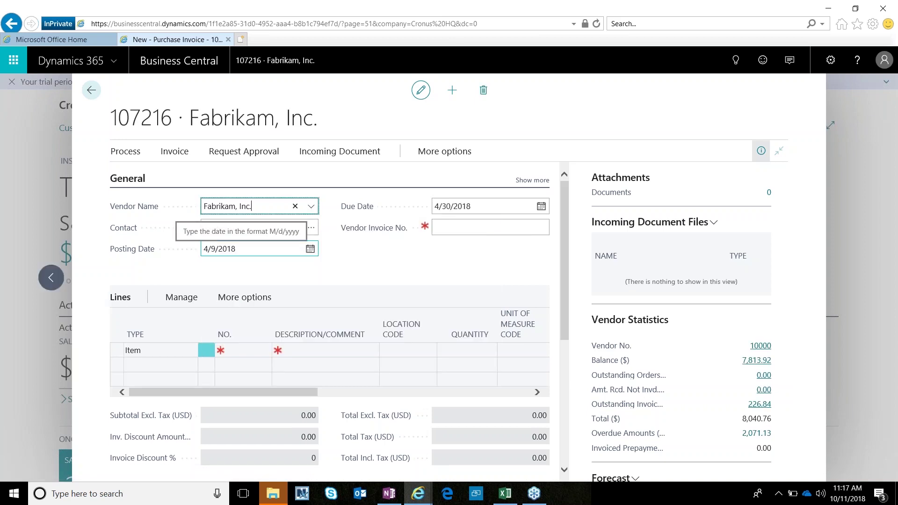
pyautogui.click(450, 229)
pyautogui.write('FAB')
# Fill the first invoice line with item 1900-S, PARIS Guest Chair, black, and a quantity of 1.
pyautogui.click(191, 353)
pyautogui.click(236, 351)
pyautogui.click(263, 353)
pyautogui.click(264, 354)
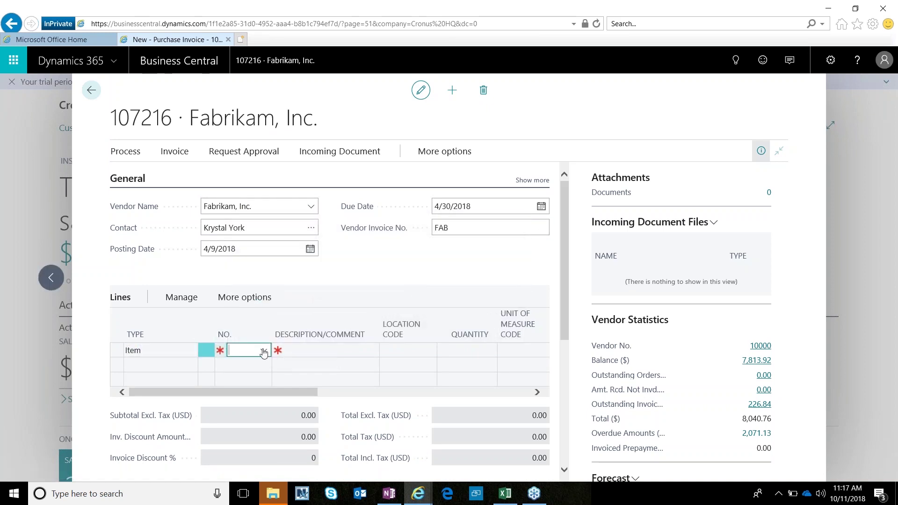
pyautogui.click(263, 353)
pyautogui.click(264, 353)
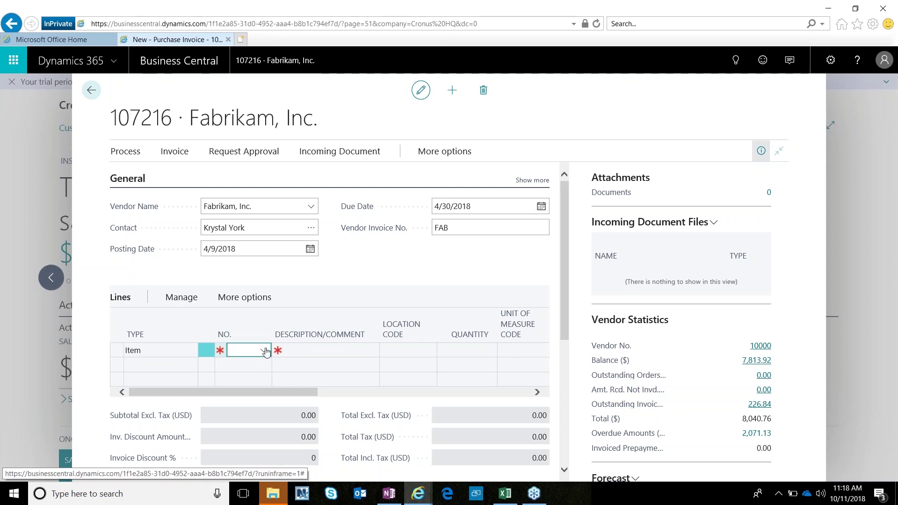
pyautogui.write('19')
pyautogui.press('Down')
pyautogui.press('Tab')
pyautogui.press('Tab')
pyautogui.press('Tab')
pyautogui.write('1')
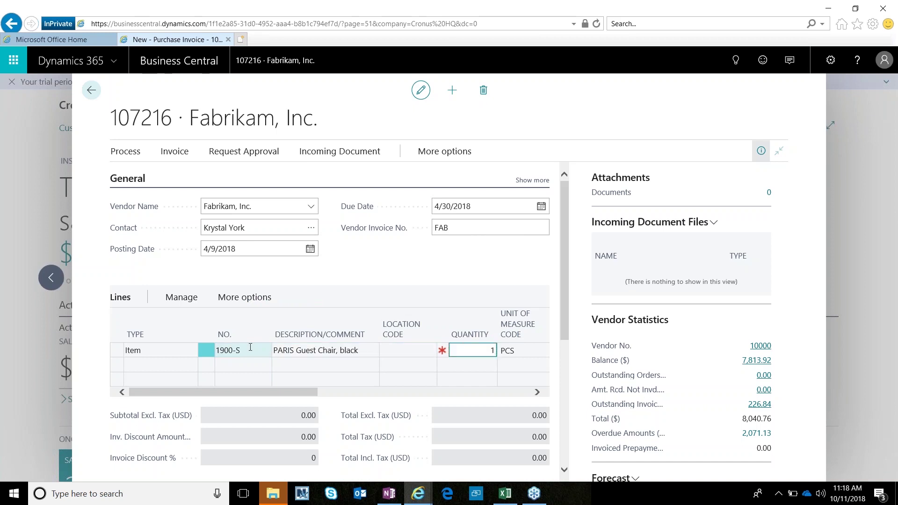
pyautogui.press('Tab')
pyautogui.press('Tab')
pyautogui.press('Tab')
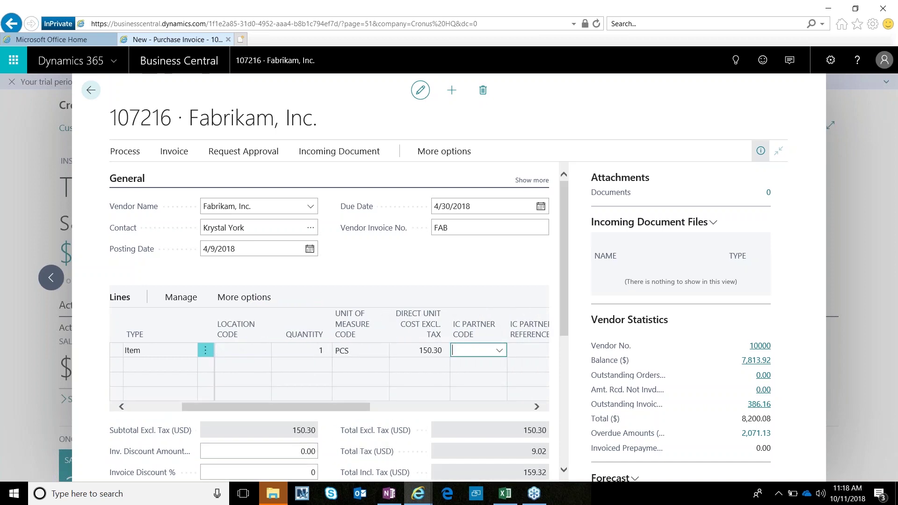
pyautogui.press('Tab')
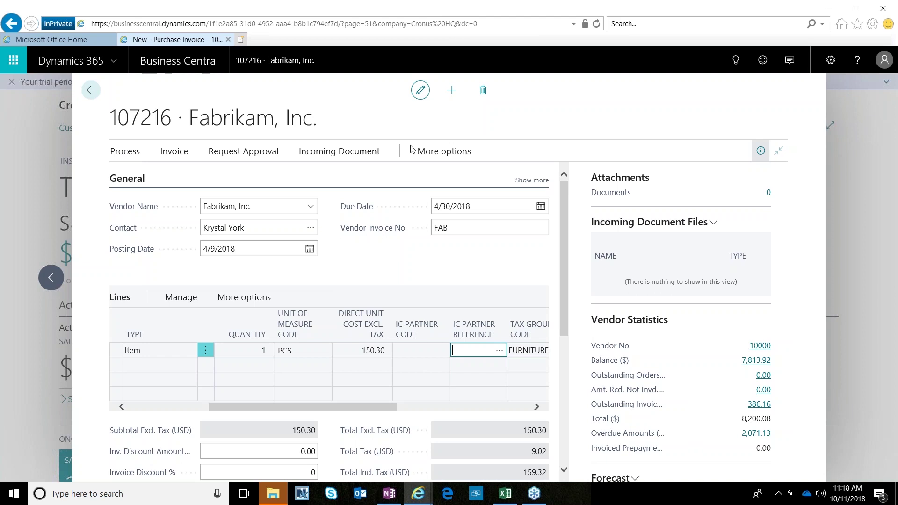
# Post the Fabrikam, Inc. purchase invoice and decline to open the posted document.
pyautogui.click(126, 152)
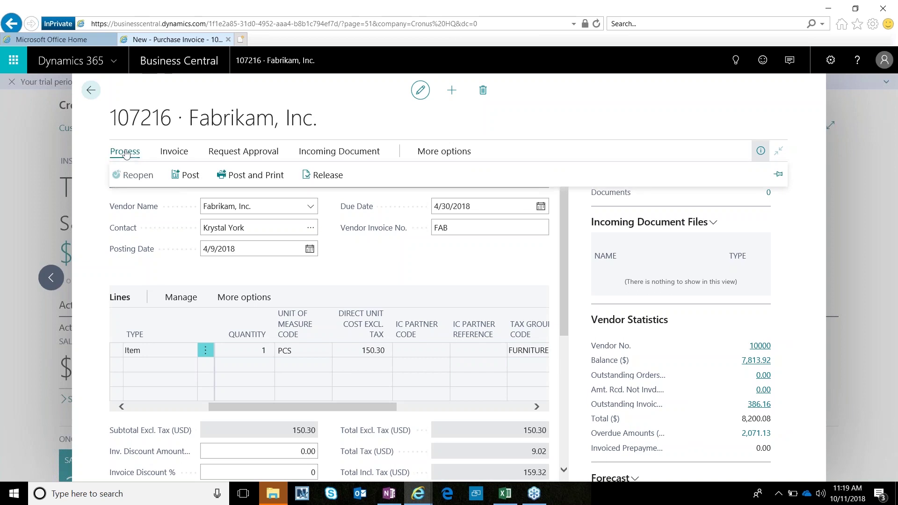
pyautogui.click(184, 177)
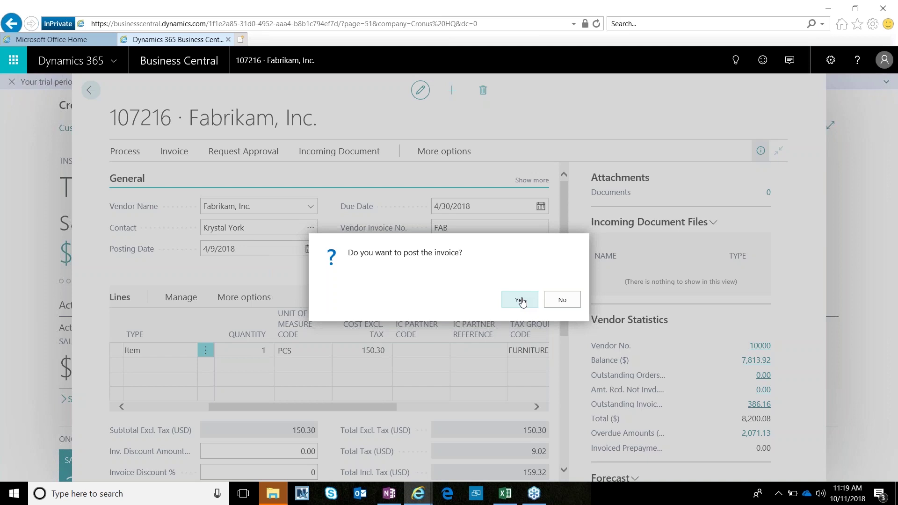
pyautogui.click(523, 301)
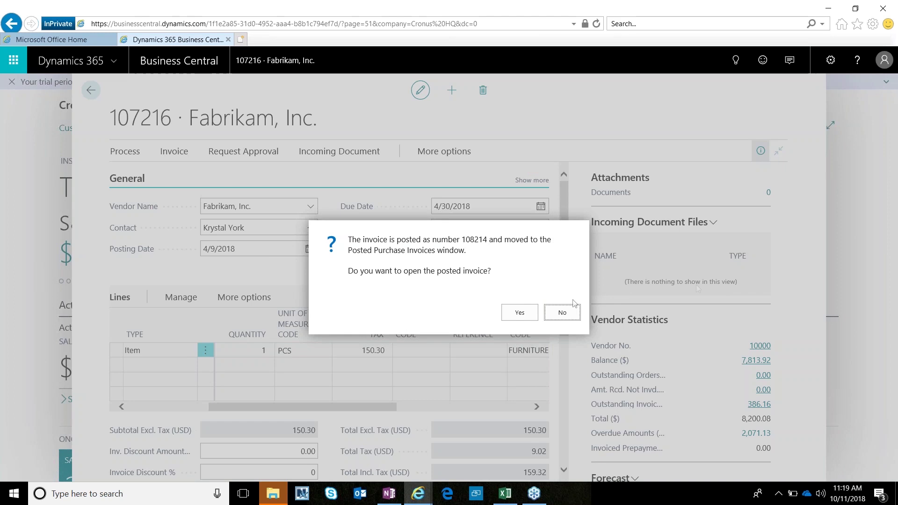
pyautogui.click(563, 313)
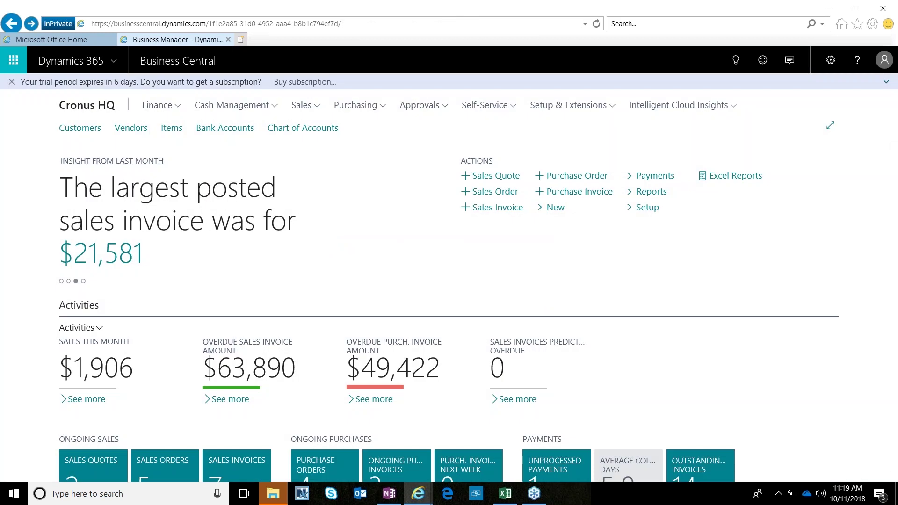
# Open the Vendors page, show the vendors in the List layout, and hide the details pane.
pyautogui.click(380, 107)
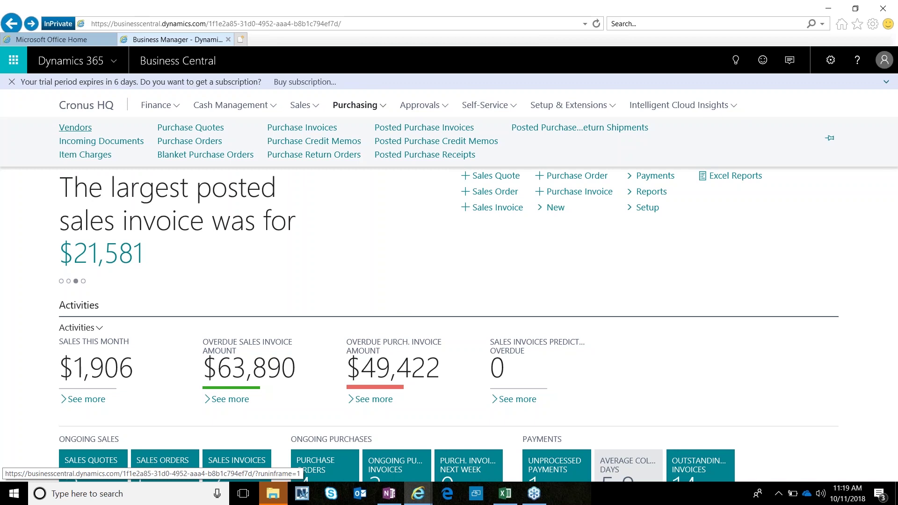
pyautogui.click(75, 127)
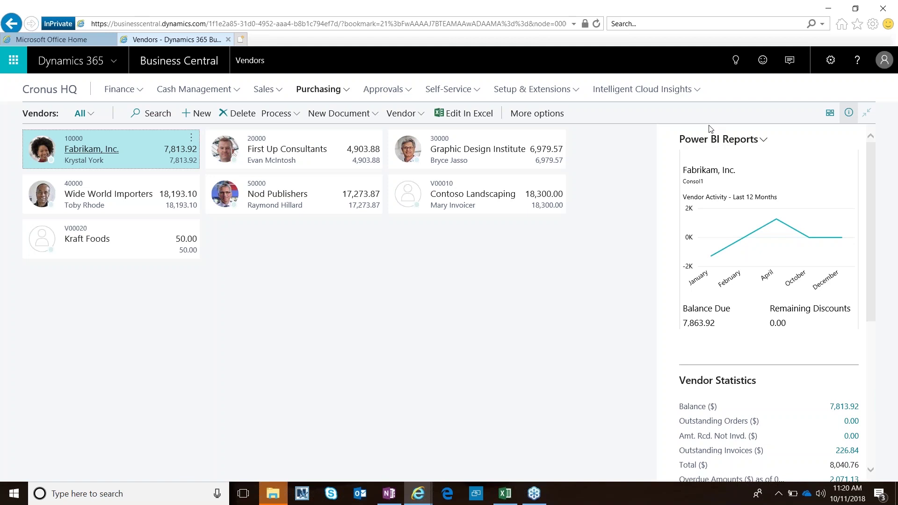
pyautogui.click(830, 114)
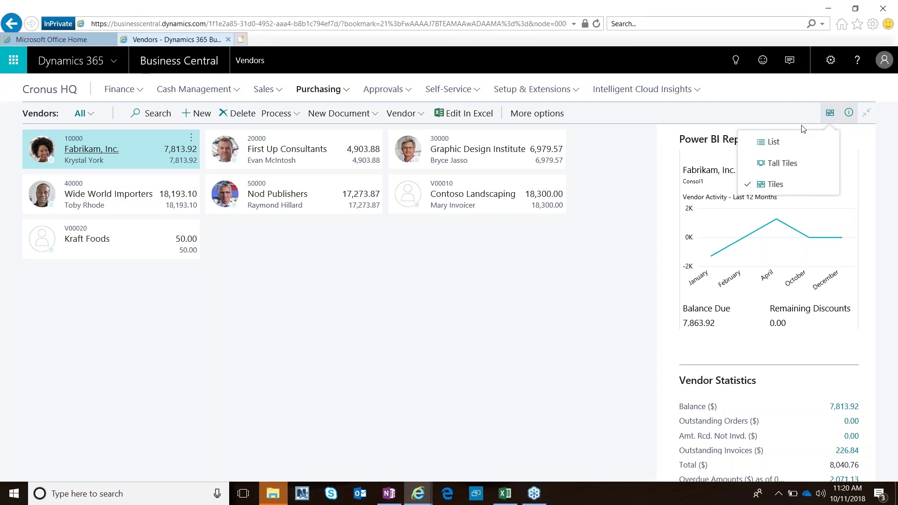
pyautogui.click(775, 142)
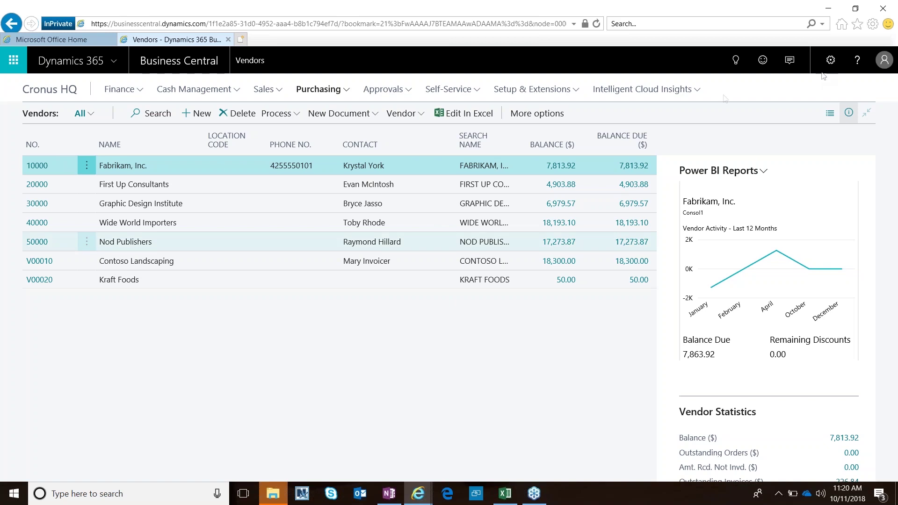
pyautogui.click(849, 113)
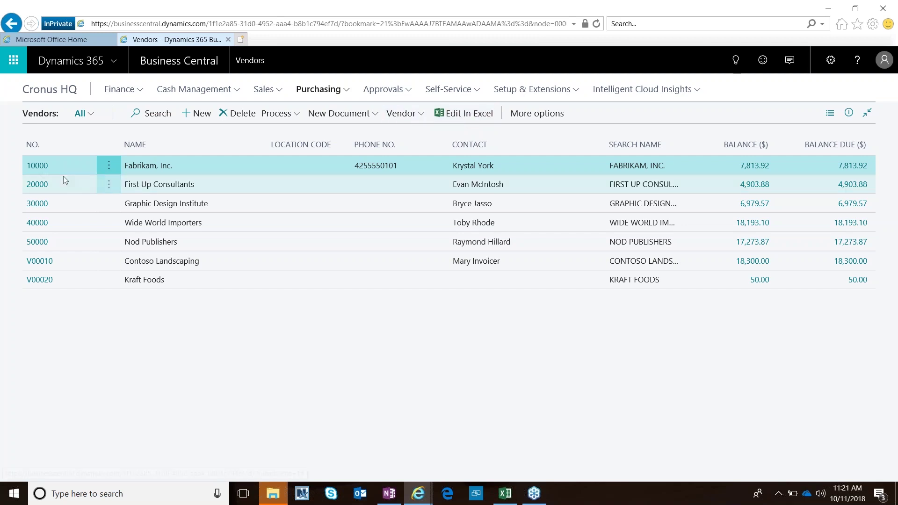
# Open the Fabrikam, Inc. vendor card and show the additional fields of its Address & Contact section.
pyautogui.click(44, 171)
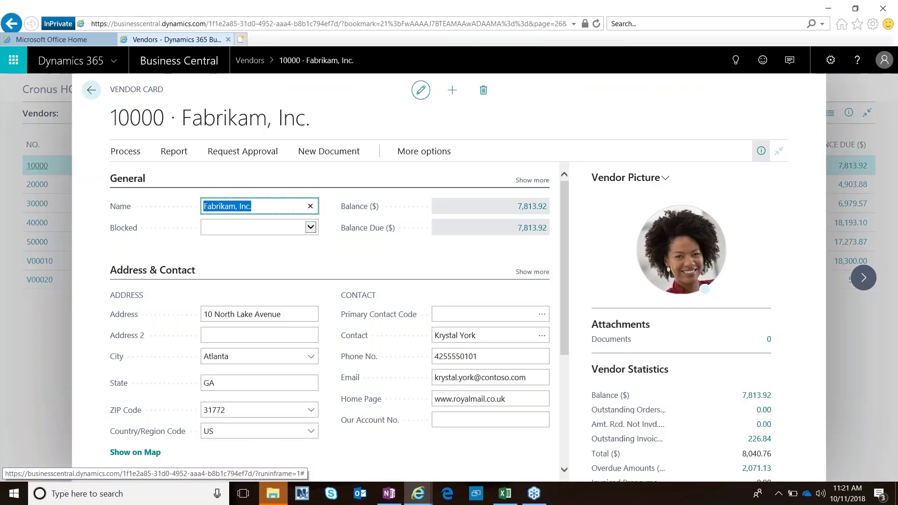
pyautogui.moveTo(562, 188); pyautogui.dragTo(562, 203)
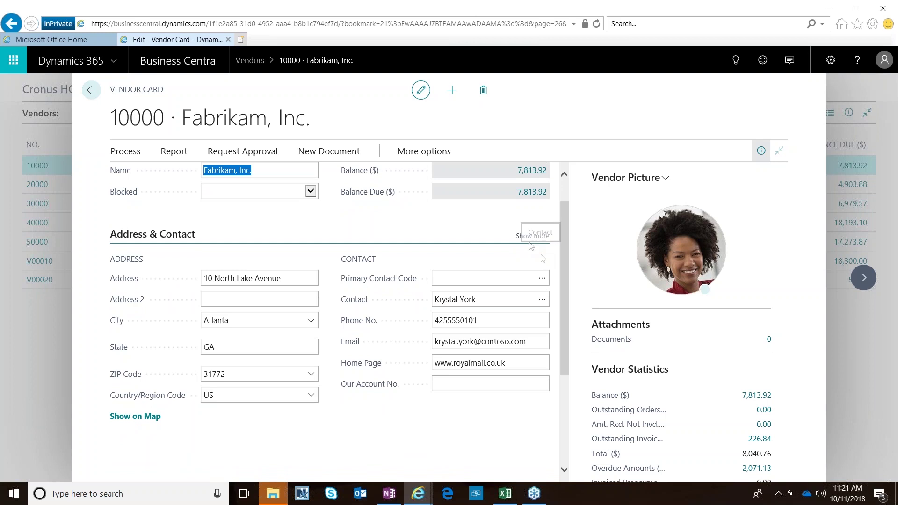
pyautogui.click(527, 237)
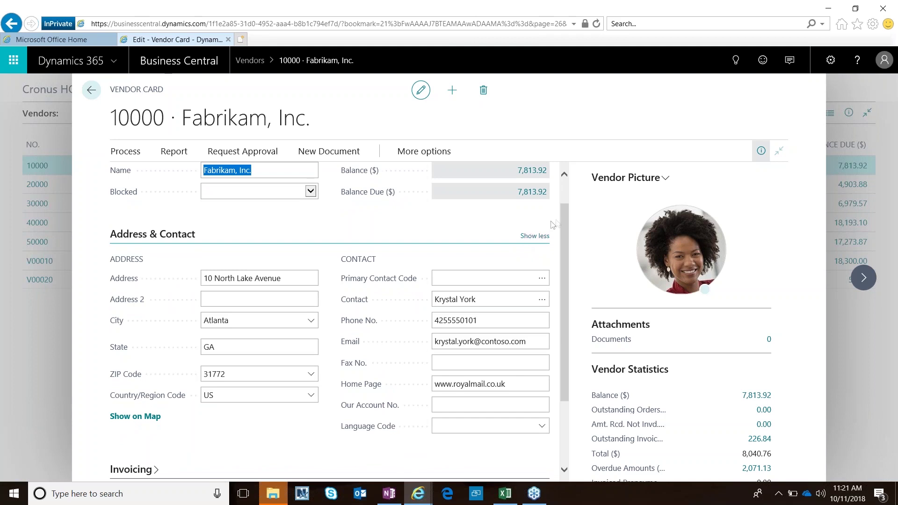
pyautogui.scroll(-1, 563, 223)
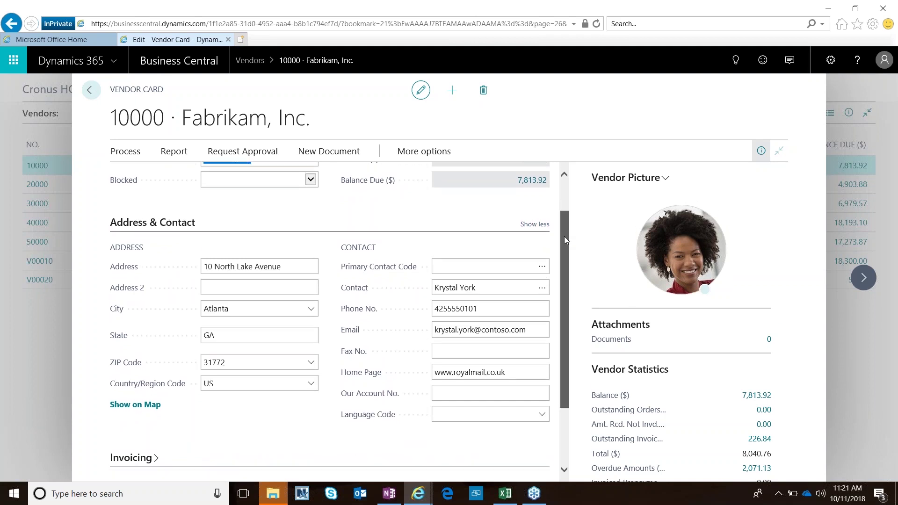
pyautogui.click(527, 202)
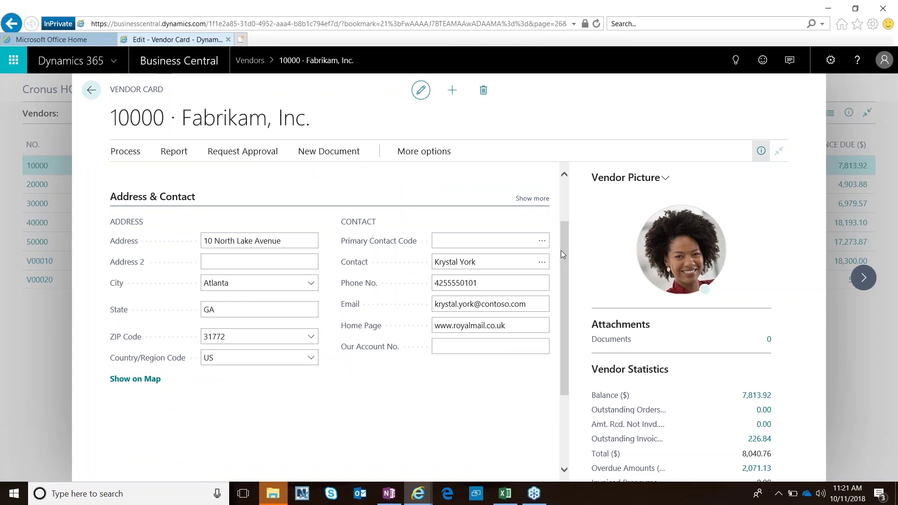
pyautogui.click(537, 201)
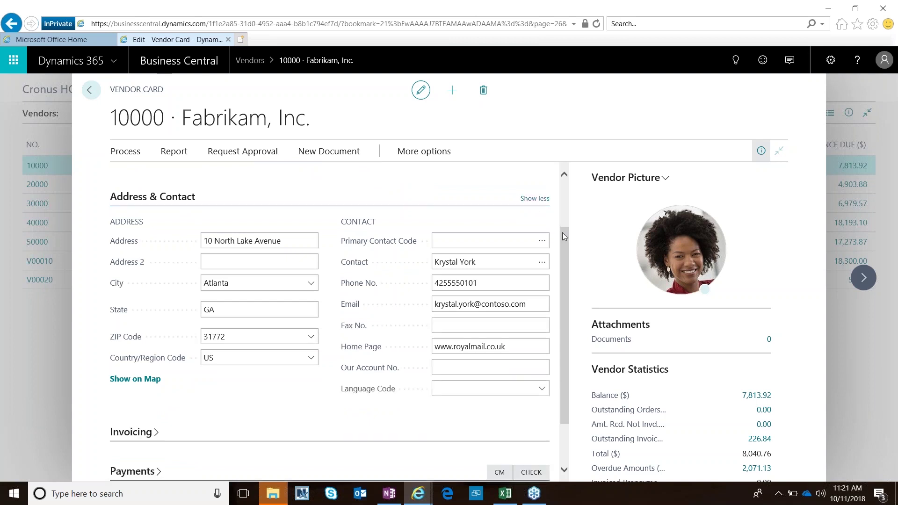
pyautogui.moveTo(562, 238); pyautogui.dragTo(565, 276)
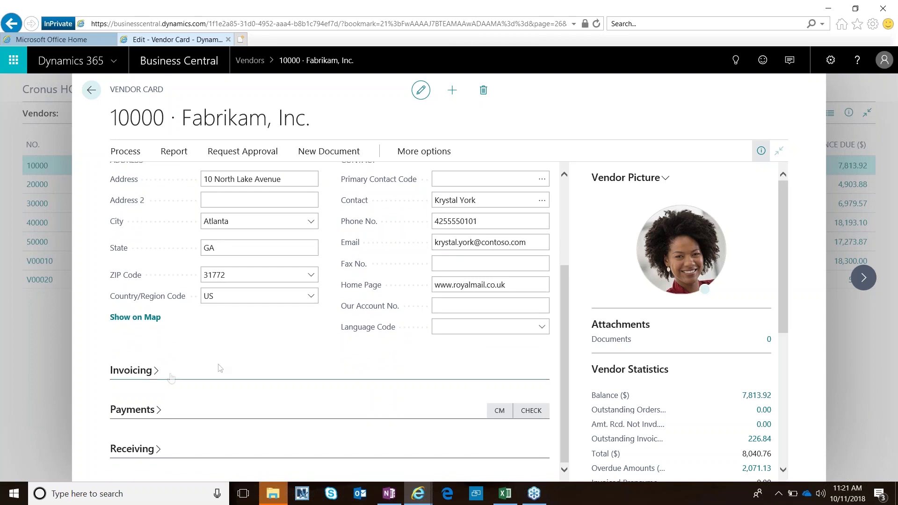
# Expand the vendor card's Invoicing section with its additional fields and review the tax and posting details.
pyautogui.click(152, 377)
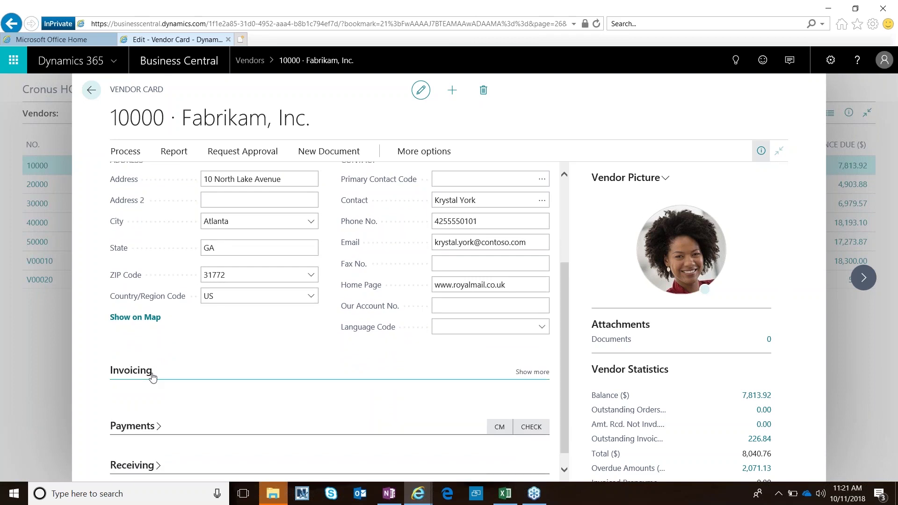
pyautogui.click(539, 373)
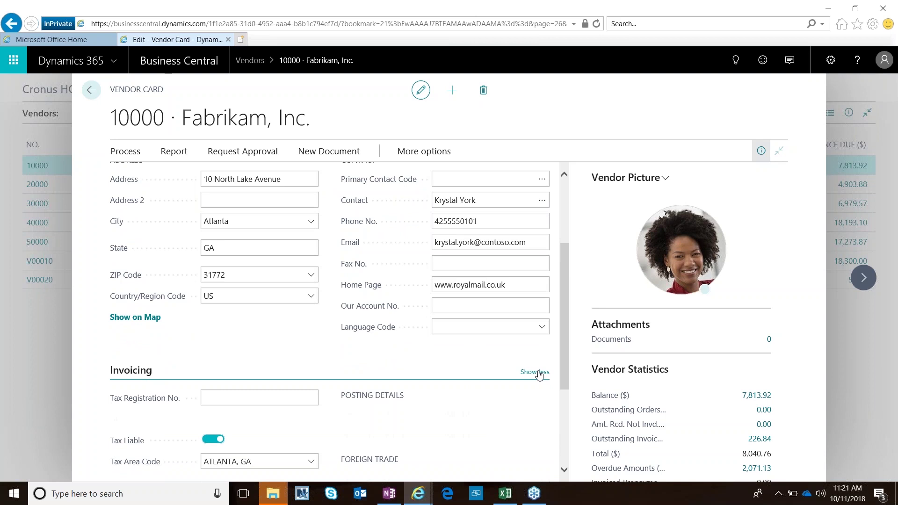
pyautogui.scroll(-3, 564, 345)
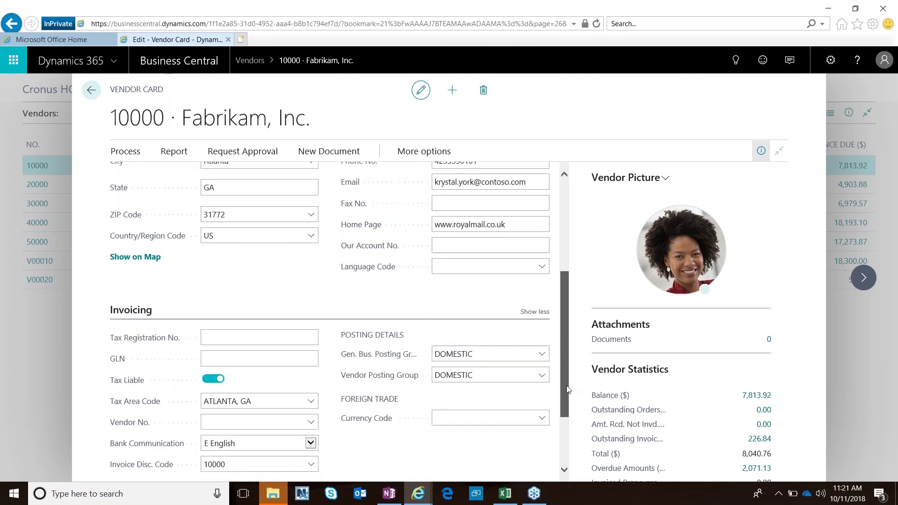
# Expand the Payments section with its additional fields, review it, and close the vendor card.
pyautogui.click(131, 411)
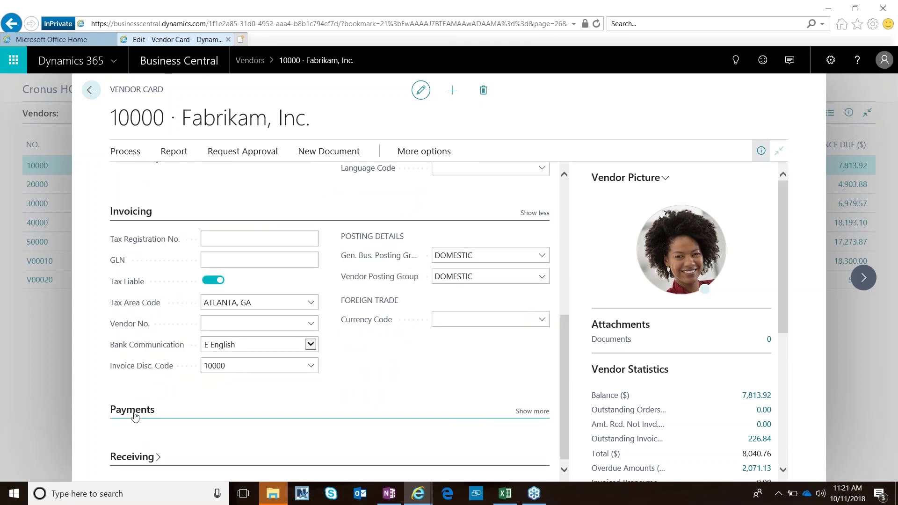
pyautogui.moveTo(567, 331); pyautogui.dragTo(567, 333)
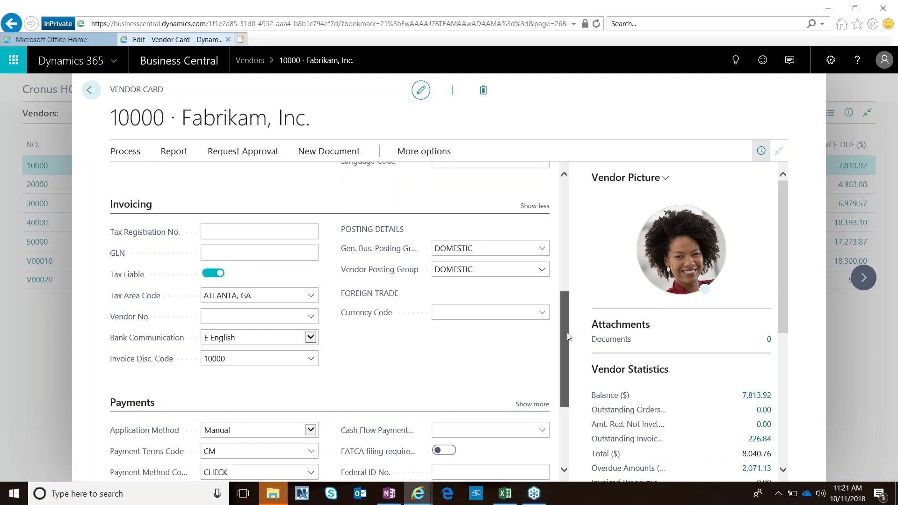
pyautogui.scroll(-3, 568, 337)
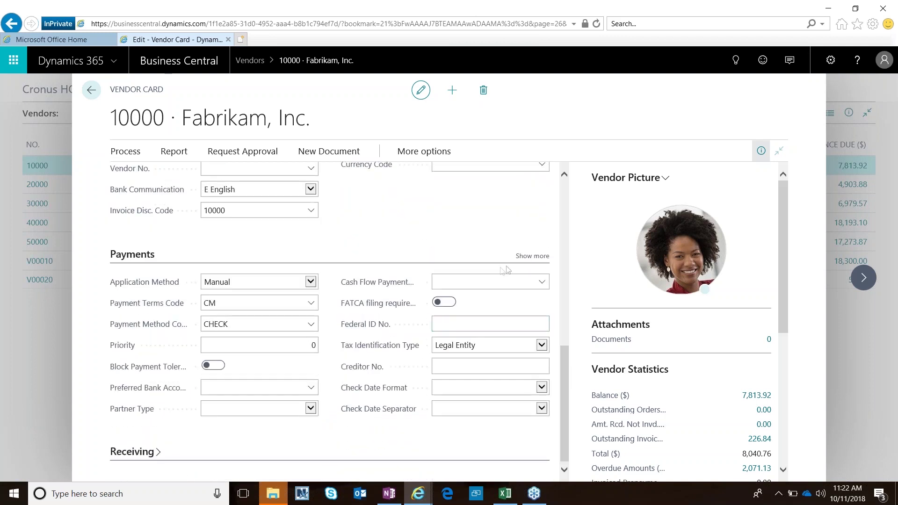
pyautogui.click(529, 260)
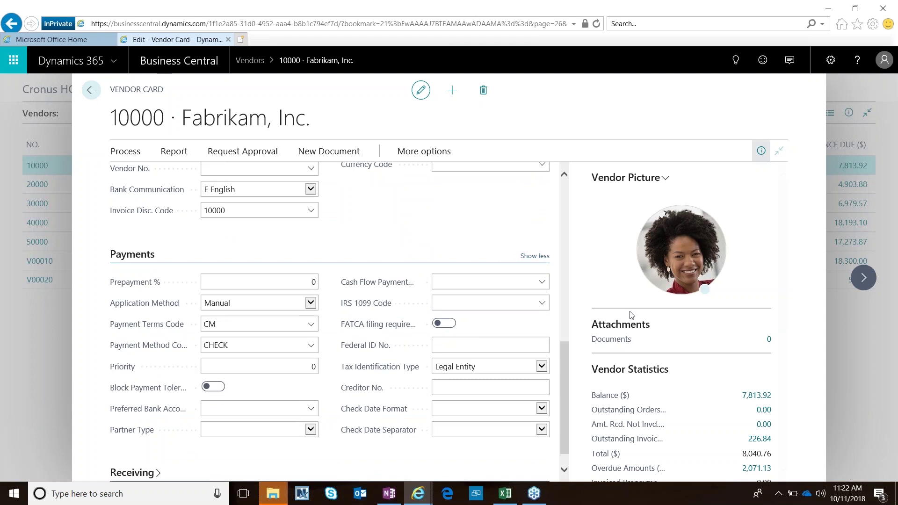
pyautogui.scroll(-1, 566, 367)
pyautogui.scroll(4, 576, 311)
pyautogui.scroll(3, 578, 234)
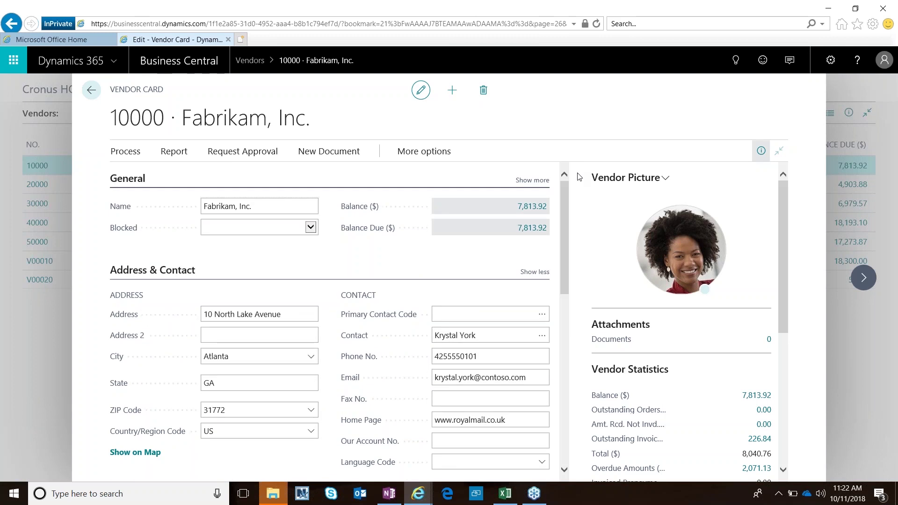
pyautogui.click(92, 90)
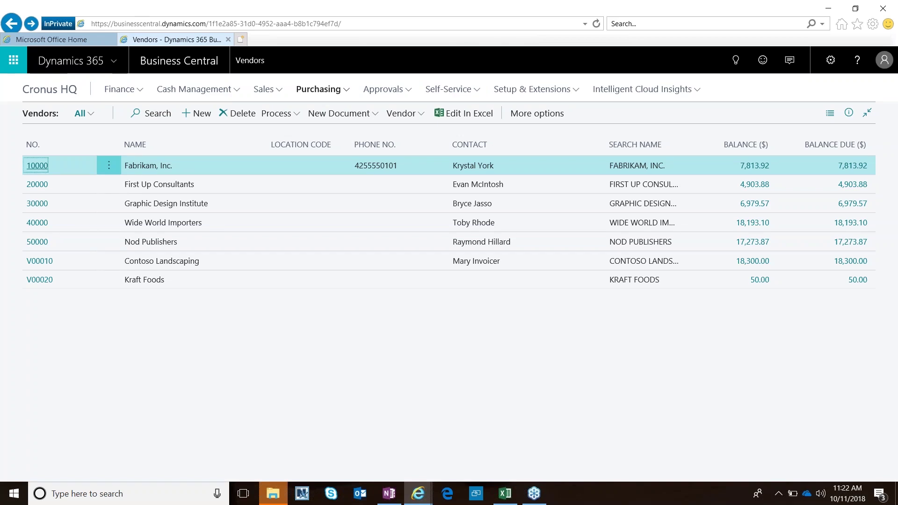
# Switch to the Office 365 home page, look at the Invoice e-mail in Outlook, and return to the Business Central Vendors list.
pyautogui.click(81, 45)
pyautogui.click(158, 202)
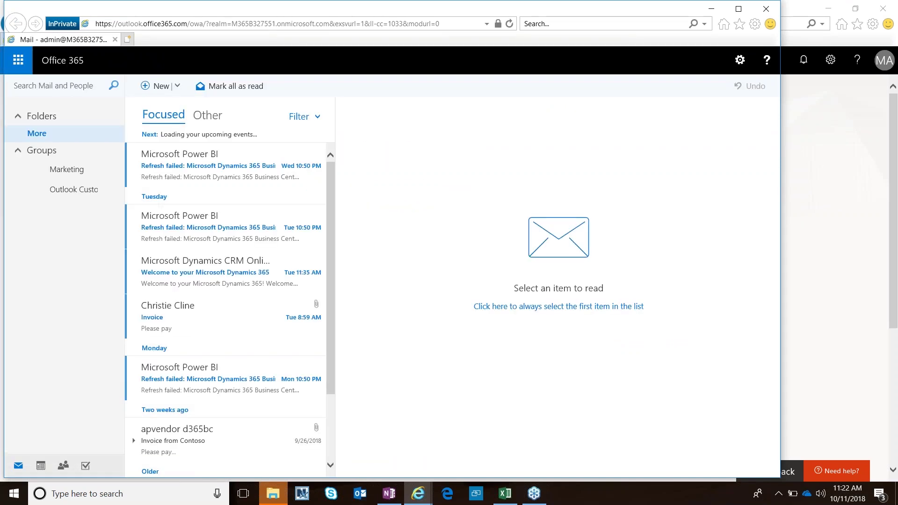
pyautogui.click(183, 318)
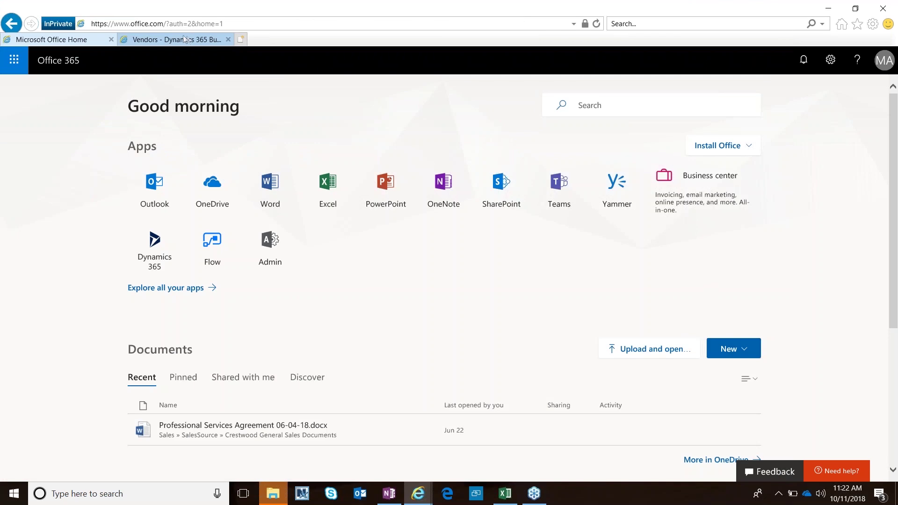
pyautogui.click(184, 39)
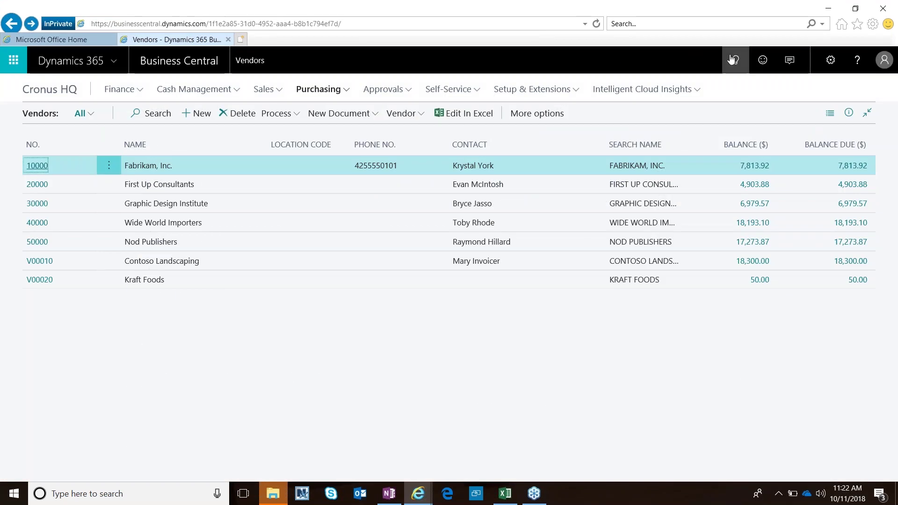
# Search the Business Central pages and tasks for "email" and for "inbo", and close the search.
pyautogui.click(732, 64)
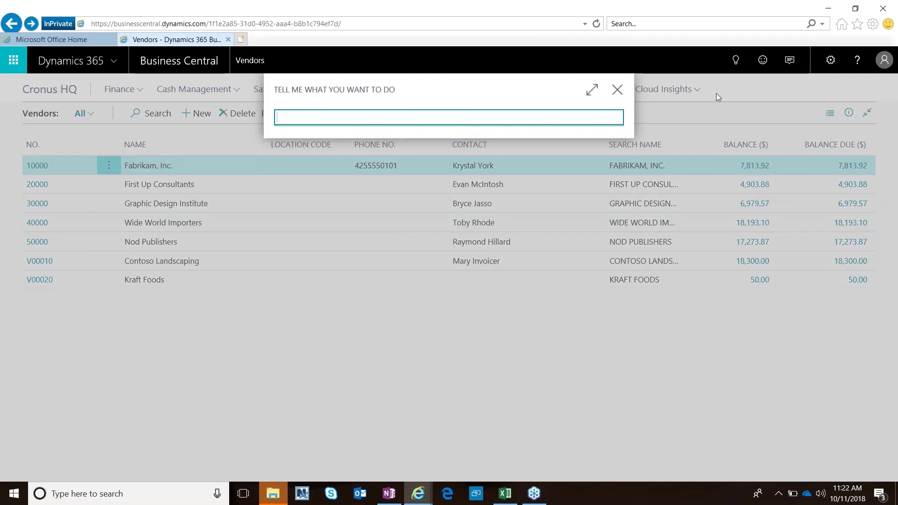
pyautogui.click(535, 114)
pyautogui.write('email')
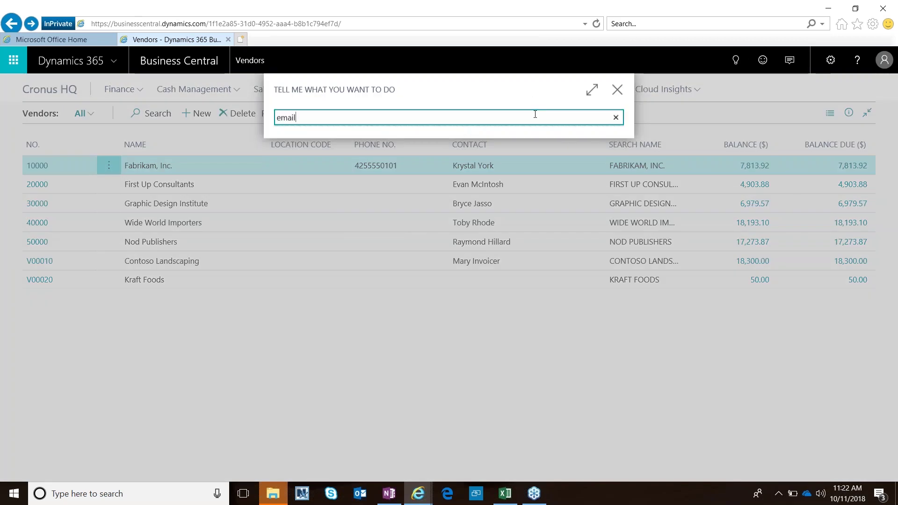
pyautogui.moveTo(423, 220)
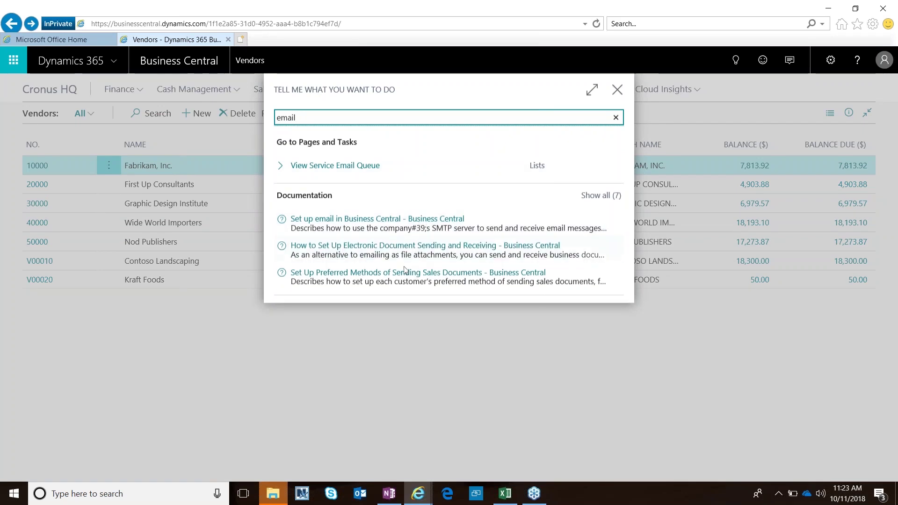
pyautogui.press('BackSpace')
pyautogui.press('BackSpace')
pyautogui.press('BackSpace')
pyautogui.press('BackSpace')
pyautogui.press('BackSpace')
pyautogui.write('inbo')
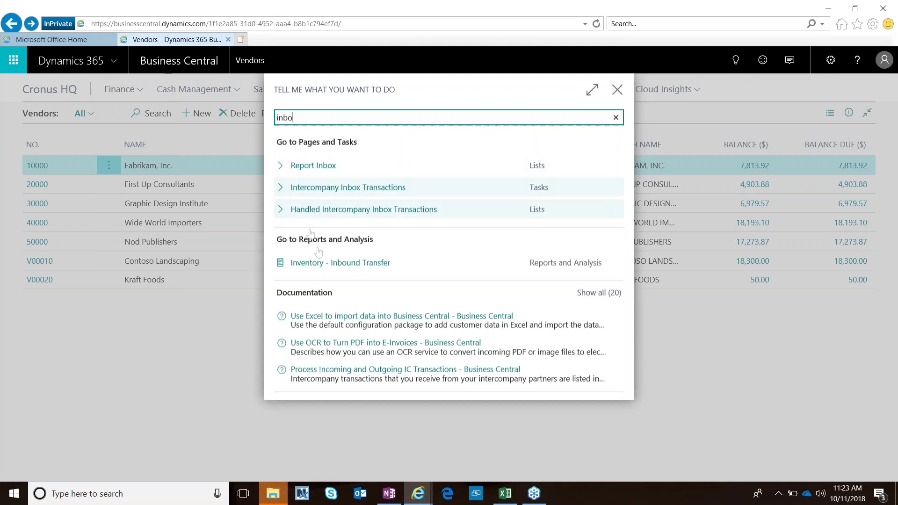
pyautogui.click(617, 90)
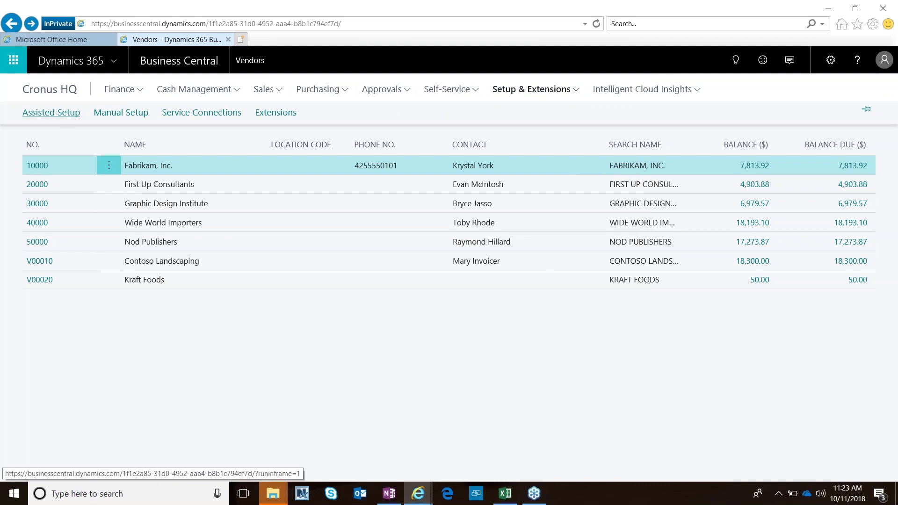
# Rerun the assisted setup for the Business Inbox in Outlook for My Mailbox, without a sample email message, and finish it.
pyautogui.click(52, 112)
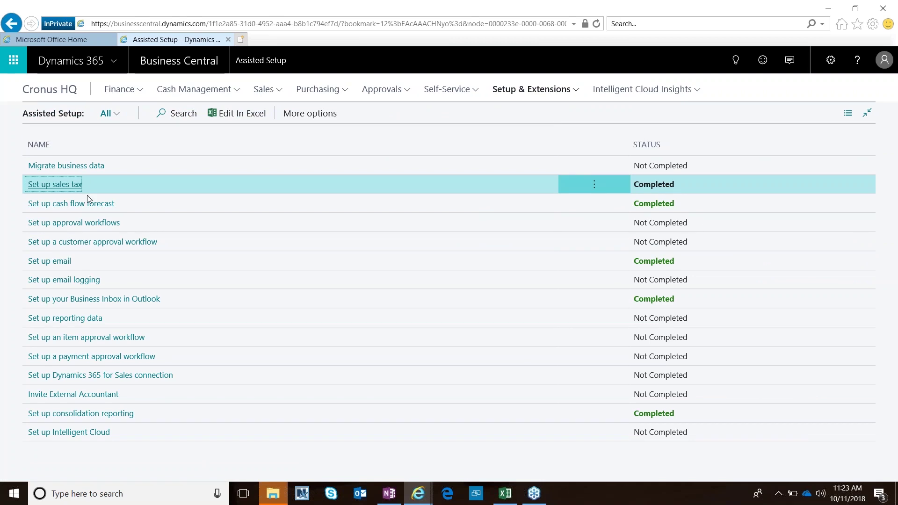
pyautogui.click(140, 298)
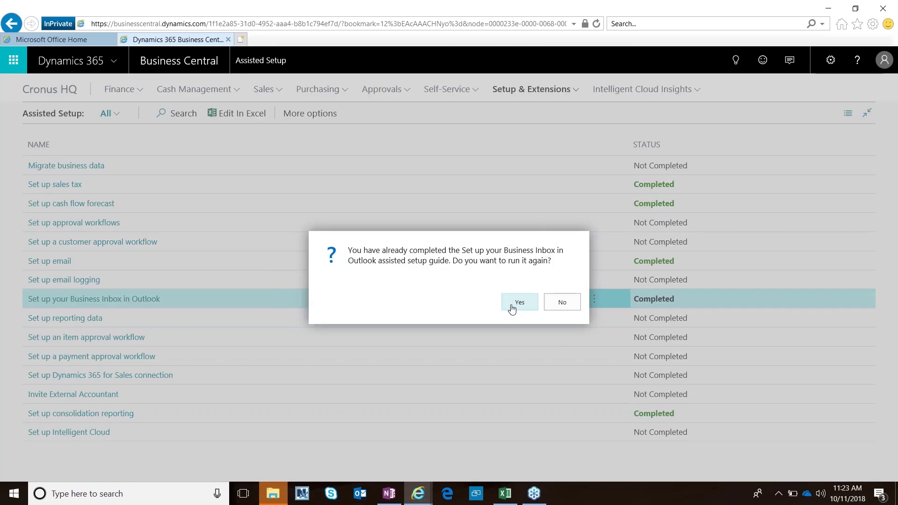
pyautogui.click(512, 308)
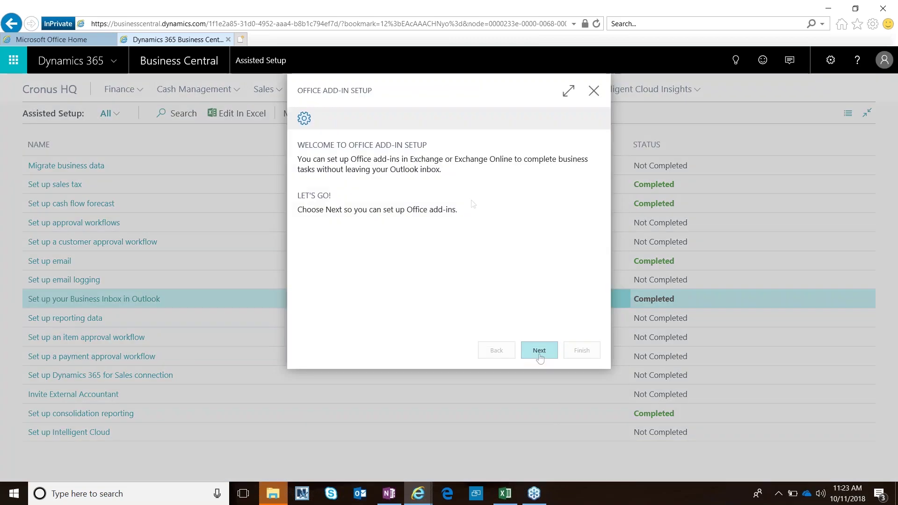
pyautogui.click(539, 356)
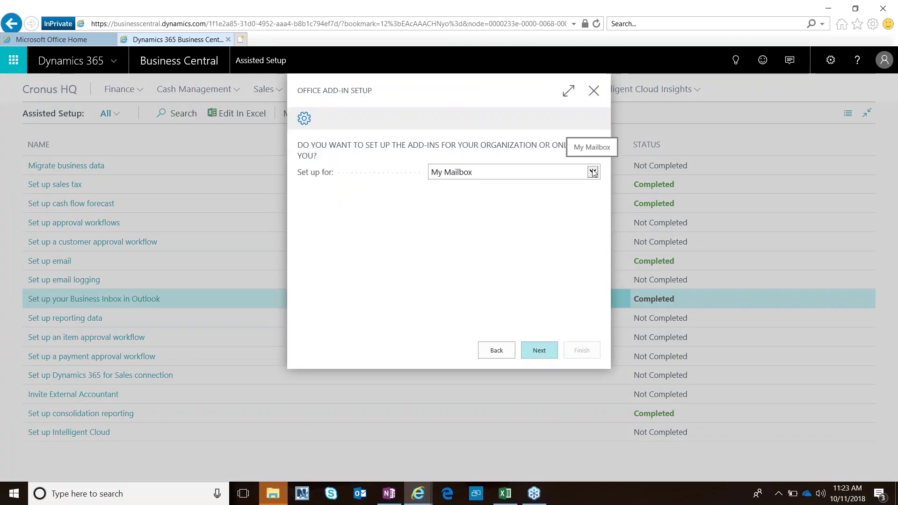
pyautogui.click(538, 350)
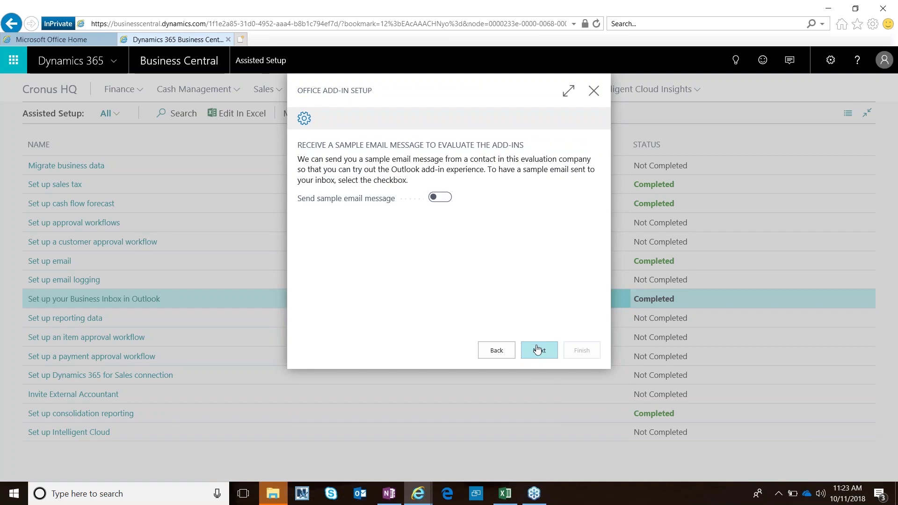
pyautogui.click(537, 351)
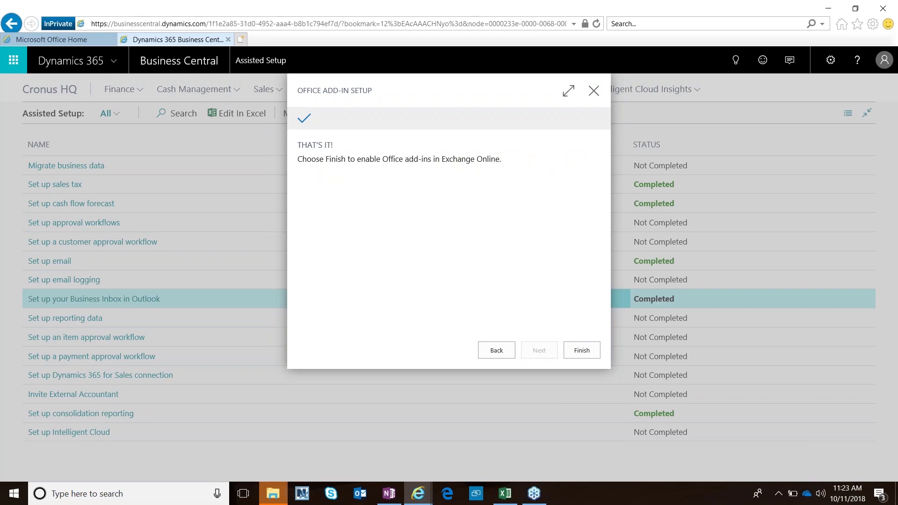
pyautogui.click(582, 353)
pyautogui.click(582, 354)
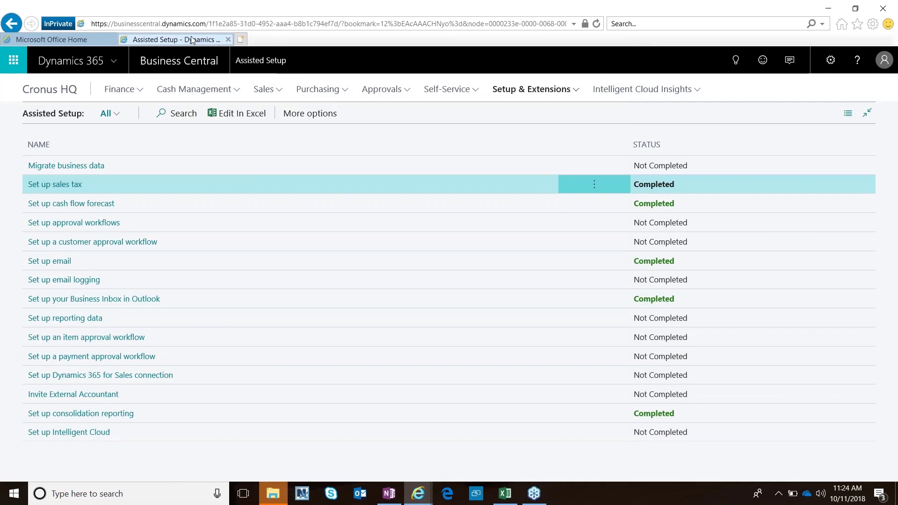
# Switch to Outlook, open the Invoice e-mail, and load the Business Central add-in with the Kraft Foods vendor record.
pyautogui.click(42, 39)
pyautogui.click(155, 180)
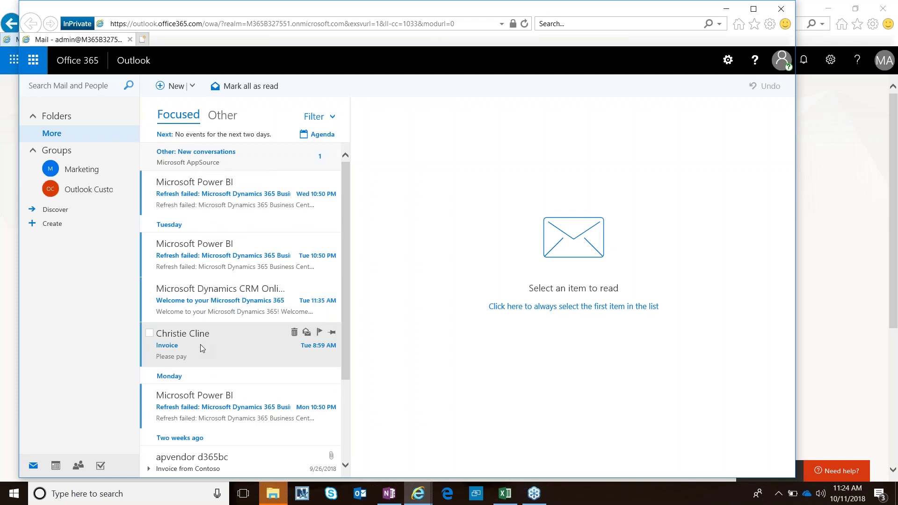
pyautogui.click(200, 344)
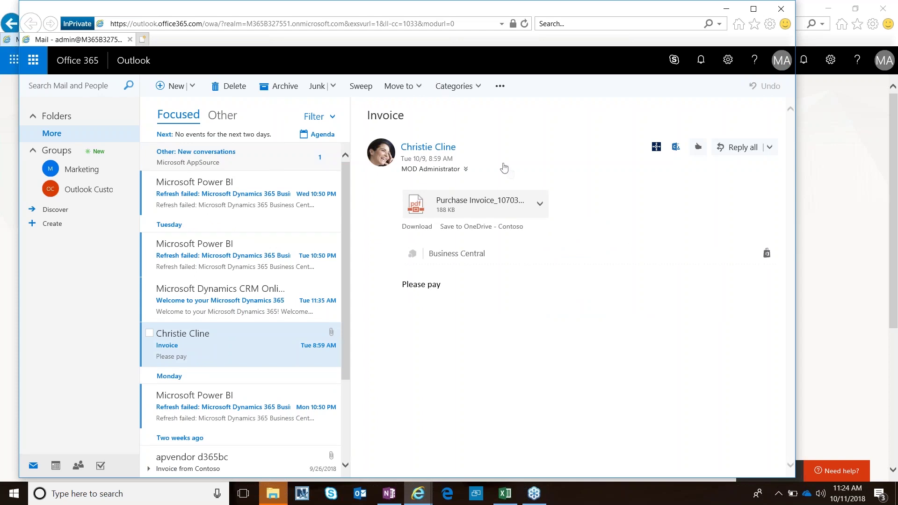
pyautogui.click(462, 254)
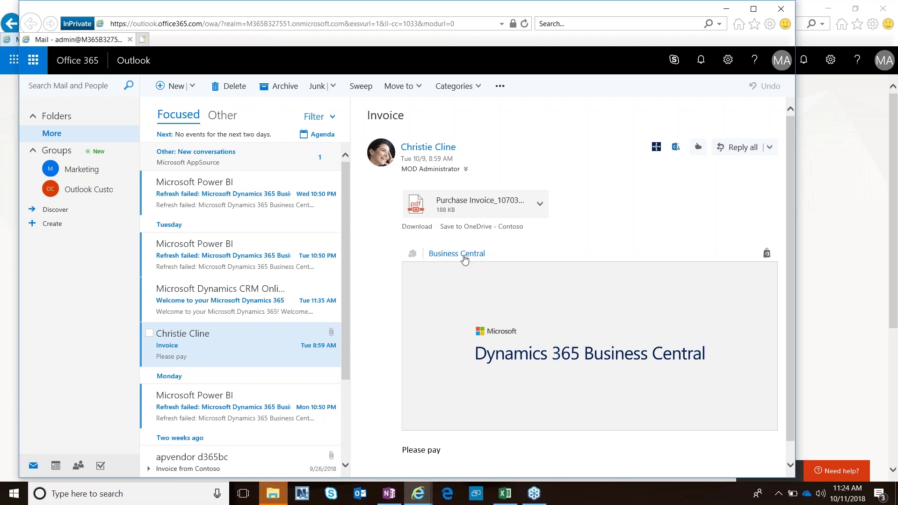
pyautogui.click(588, 327)
pyautogui.click(694, 379)
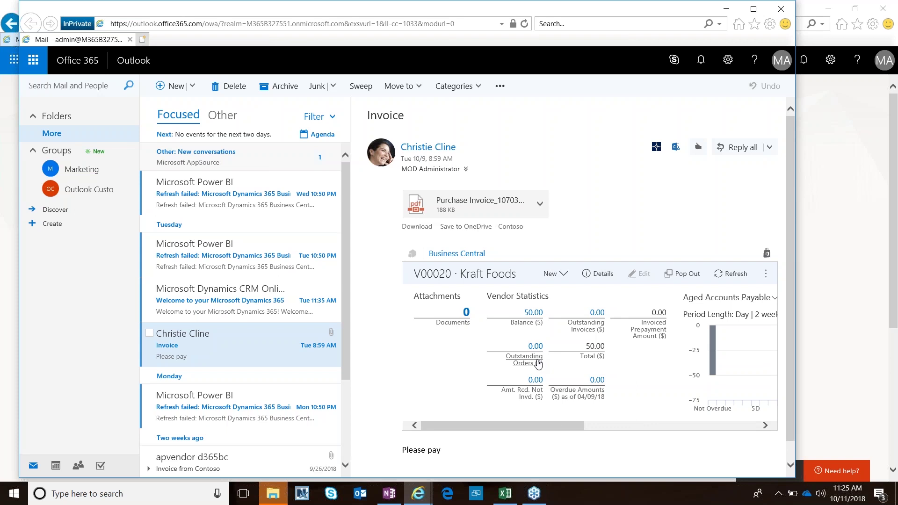
# Review the Kraft Foods buy-from vendor history and the additional vendor actions in the add-in.
pyautogui.moveTo(556, 425); pyautogui.dragTo(743, 429)
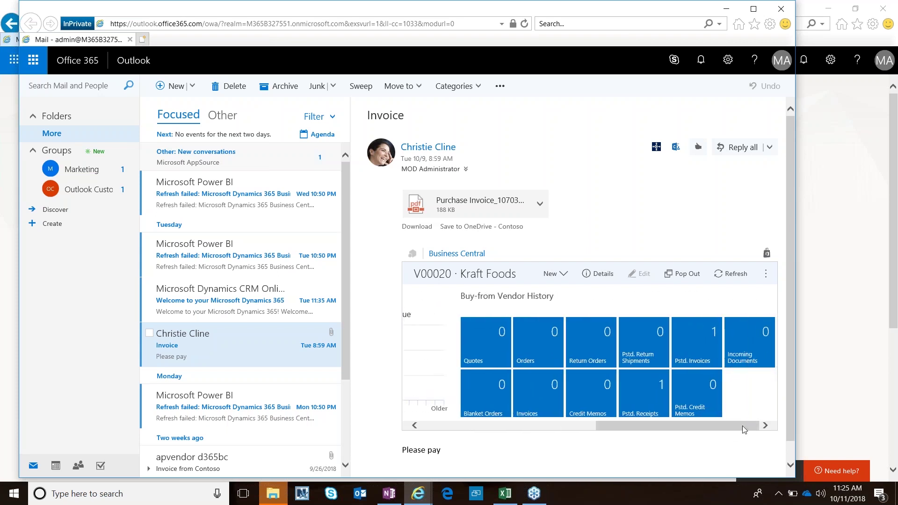
pyautogui.click(766, 273)
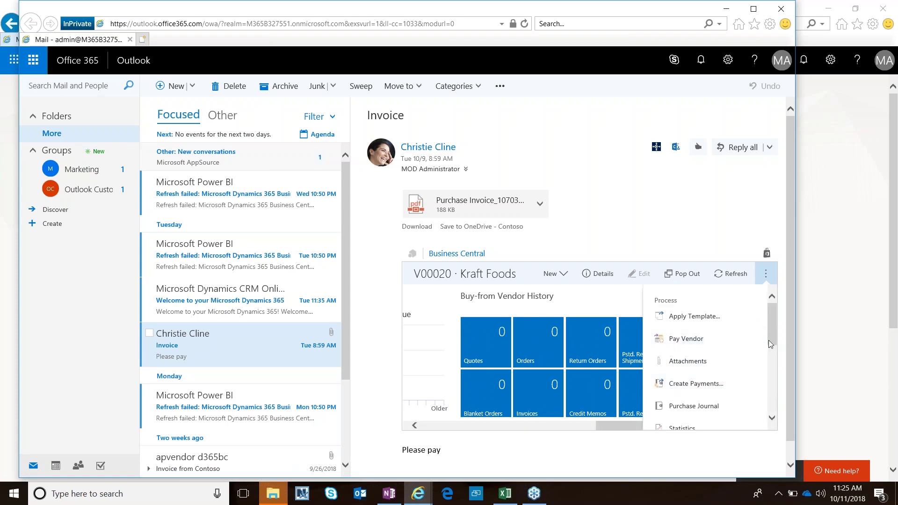
pyautogui.moveTo(772, 342); pyautogui.dragTo(770, 311)
# Create a new purchase invoice for Kraft Foods from the e-mail add-in with vendor invoice number KF001.
pyautogui.click(554, 273)
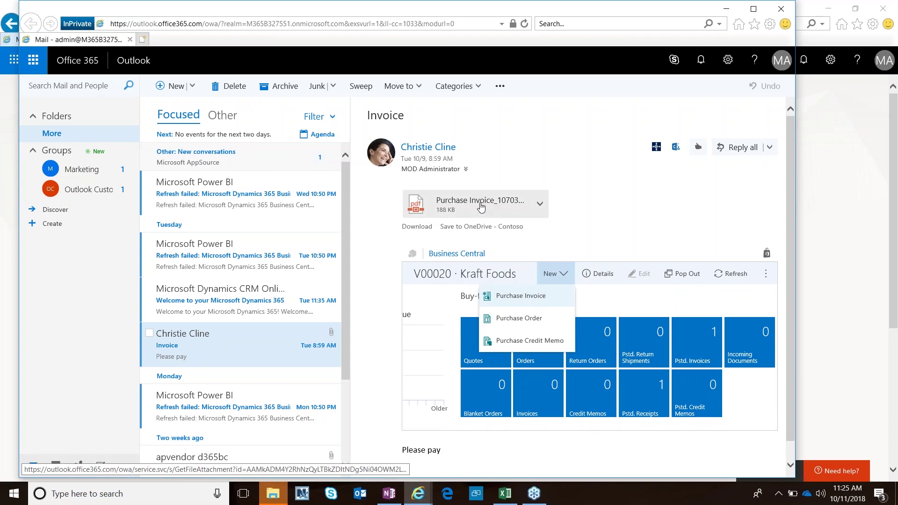
pyautogui.click(512, 299)
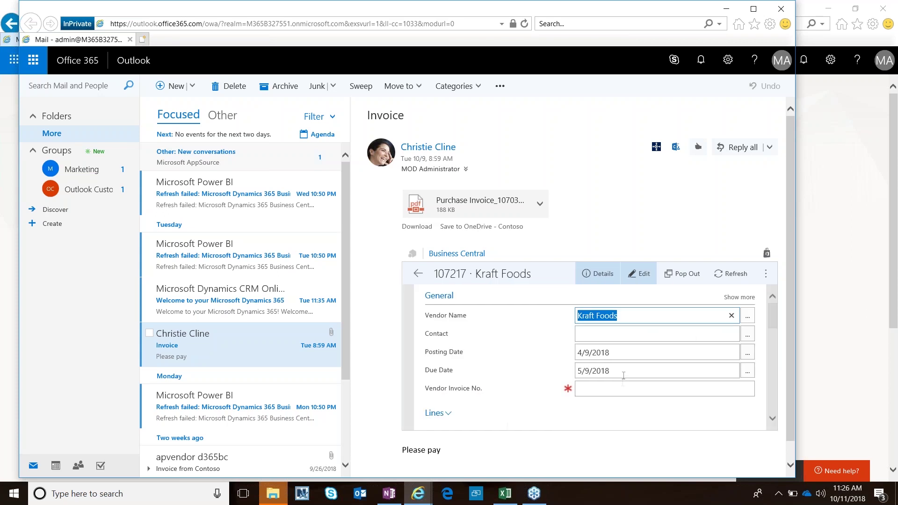
pyautogui.click(621, 384)
pyautogui.write('KF001')
pyautogui.press('Tab')
# Search the G/L accounts for "60" and assign account 60200 Advertising Expense to an invoice line.
pyautogui.click(477, 386)
pyautogui.click(561, 350)
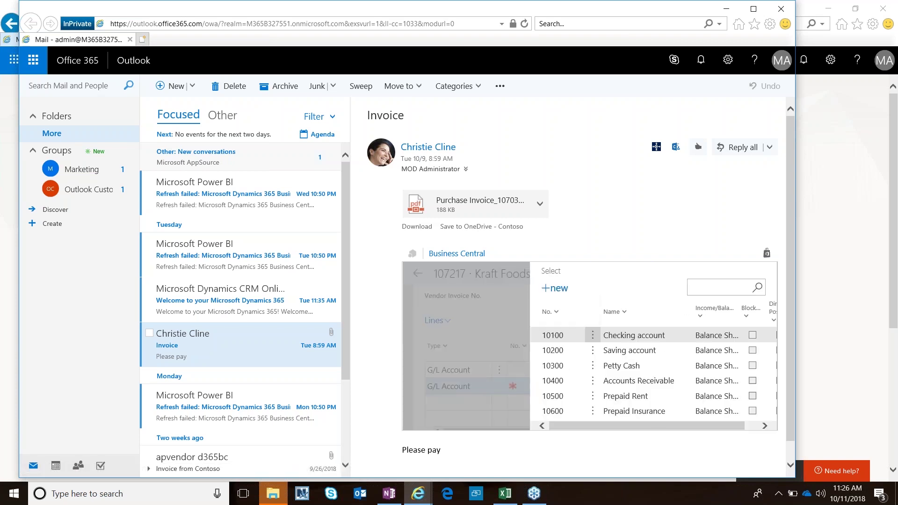
pyautogui.click(713, 292)
pyautogui.write('60')
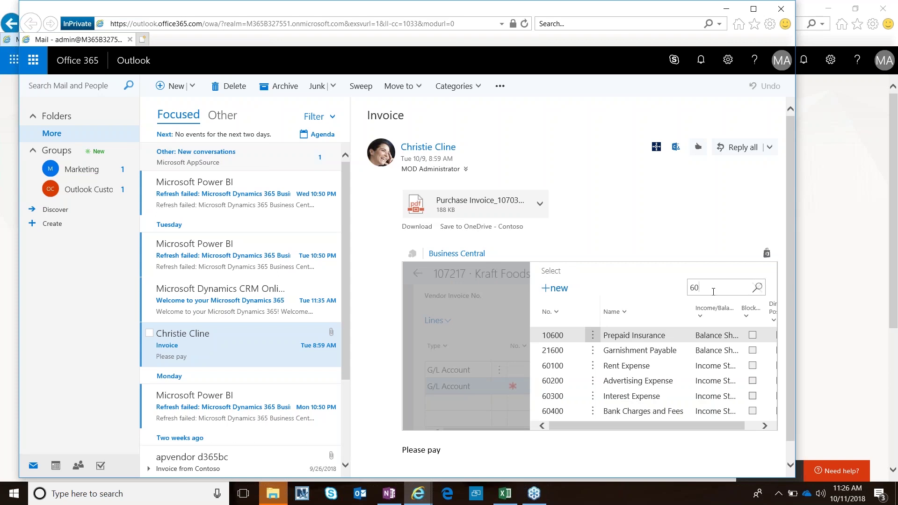
pyautogui.click(725, 382)
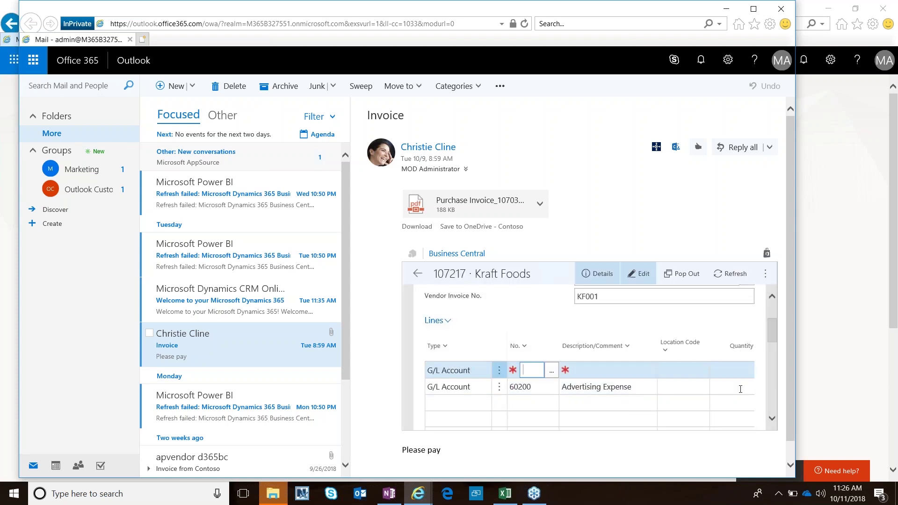
# Delete the empty G/L account line above the Advertising Expense line.
pyautogui.click(498, 372)
pyautogui.click(473, 409)
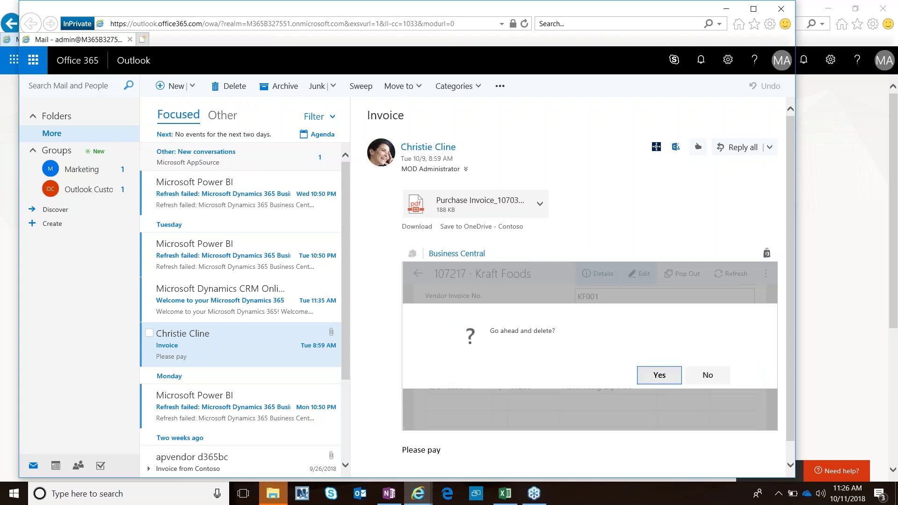
pyautogui.click(662, 377)
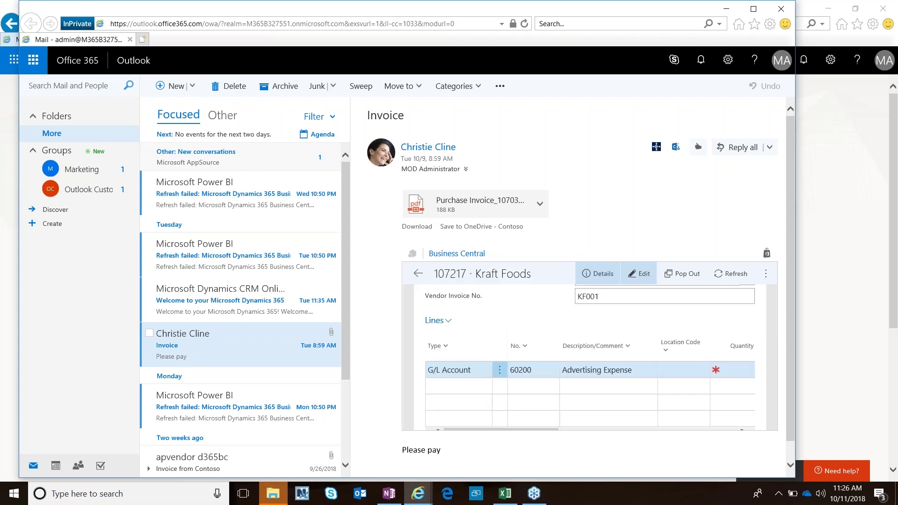
# Set the Advertising Expense line's quantity to 1 and its unit cost to 100.
pyautogui.click(731, 371)
pyautogui.write('1')
pyautogui.press('Tab')
pyautogui.press('Tab')
pyautogui.write('100')
pyautogui.press('Tab')
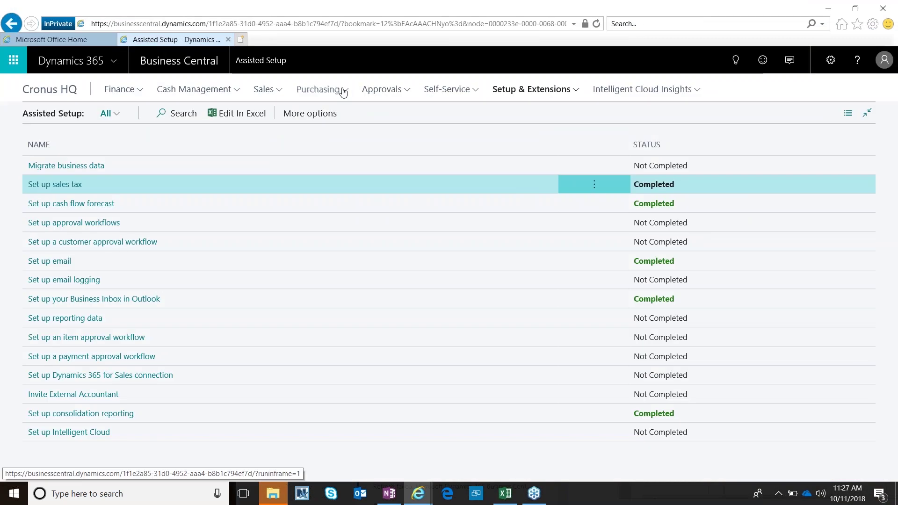
# Switch back to Business Central, review the Purchase Invoices list, and open the Chart of Accounts.
pyautogui.click(342, 90)
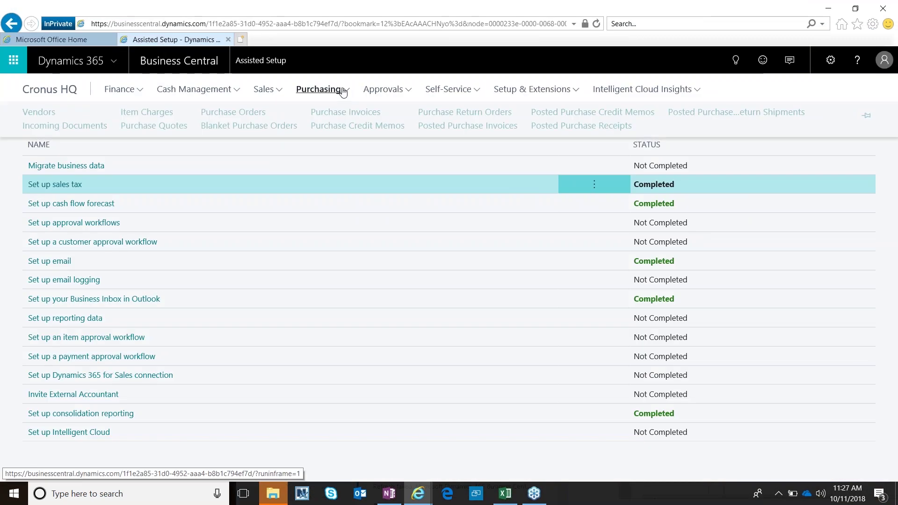
pyautogui.click(336, 115)
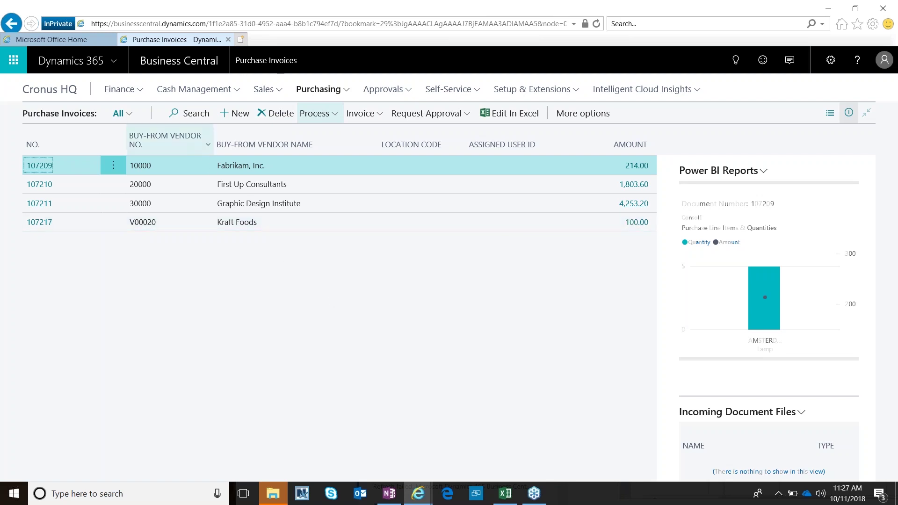
pyautogui.click(143, 93)
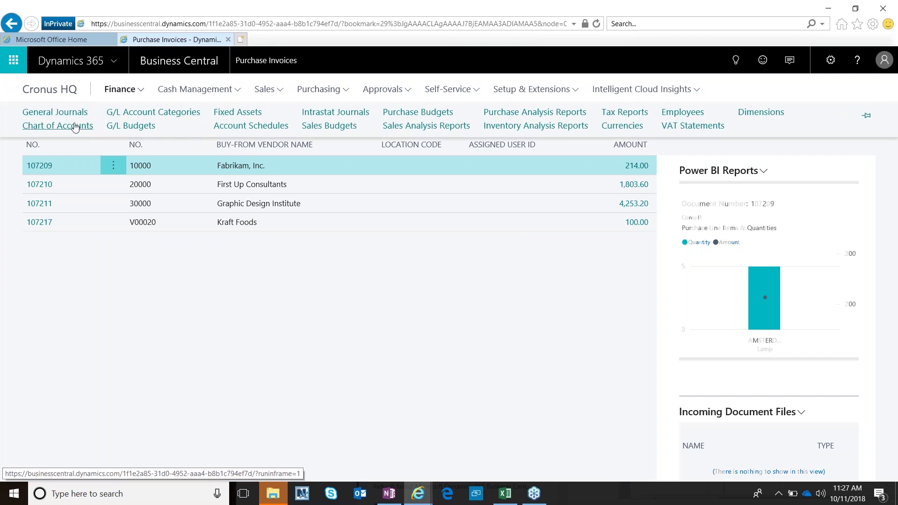
pyautogui.click(75, 126)
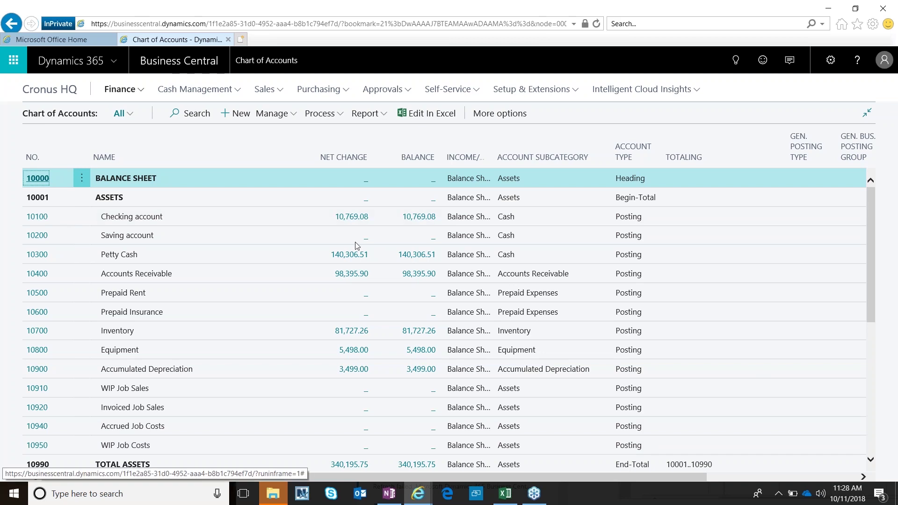
# Open the ledger entries behind the Accounts Receivable balance, hide the details pane, and find the 4/1/2018 invoice's related entries with Navigate.
pyautogui.click(356, 275)
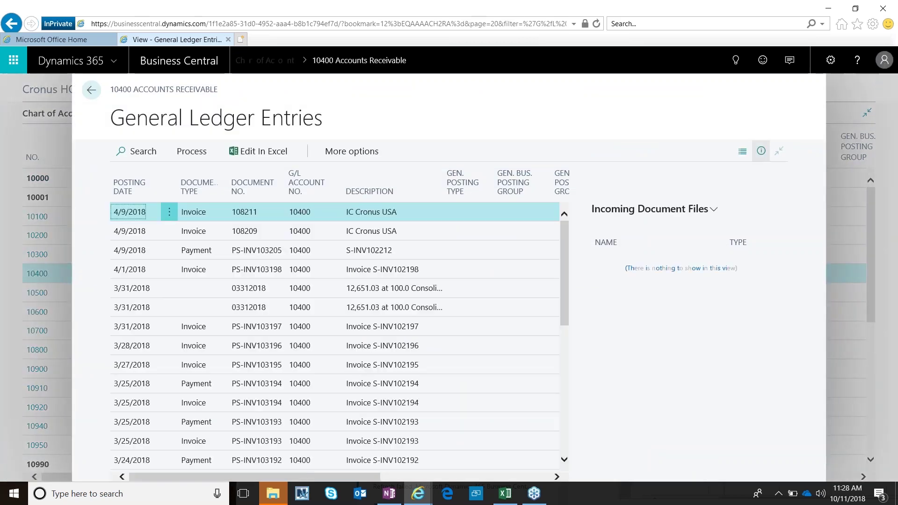
pyautogui.click(761, 154)
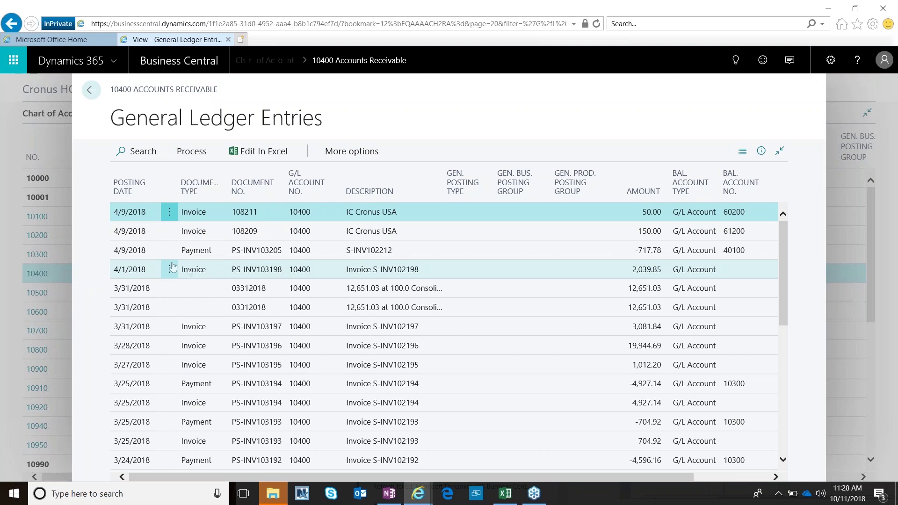
pyautogui.click(193, 271)
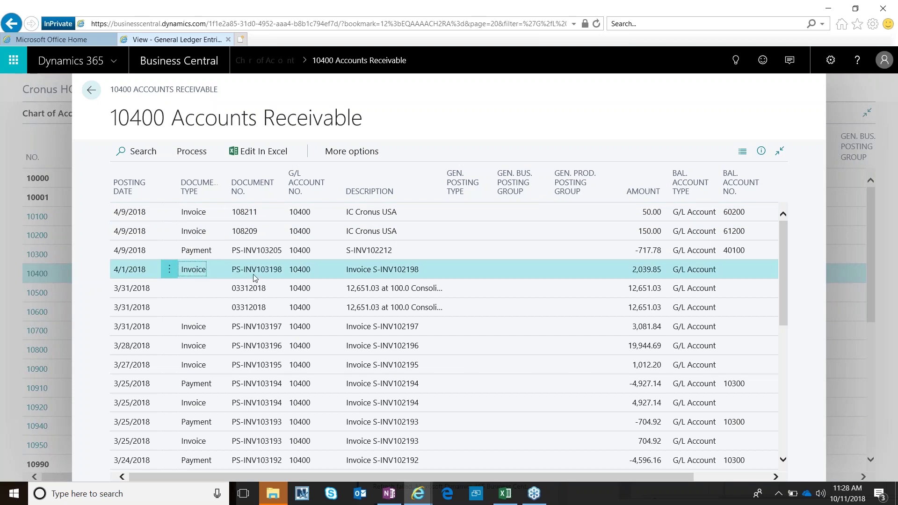
pyautogui.click(326, 151)
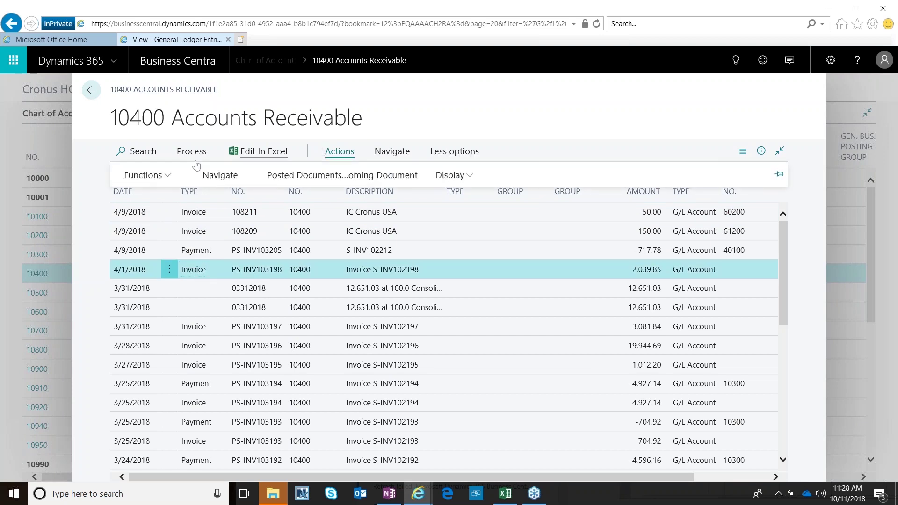
pyautogui.click(228, 180)
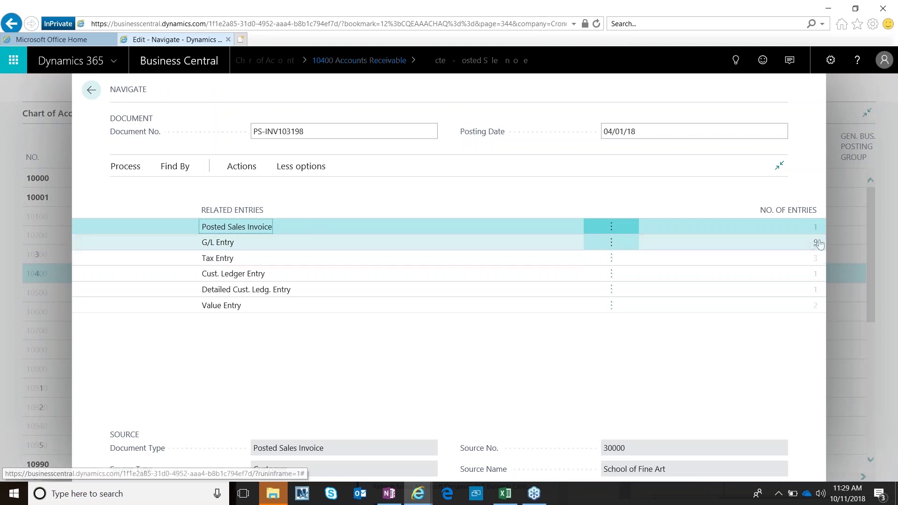
# Open the related posted sales invoice, hide its details pane, review its lines and totals, and return to the related entries.
pyautogui.click(816, 229)
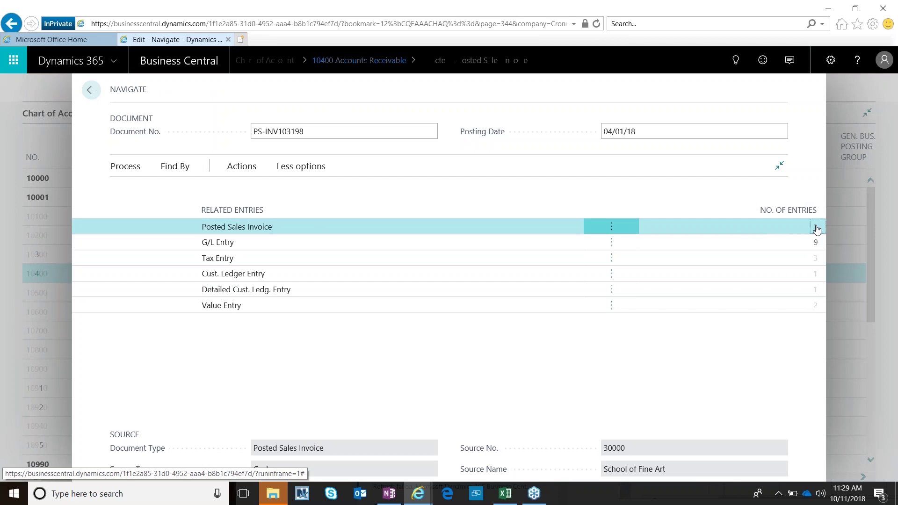
pyautogui.click(815, 227)
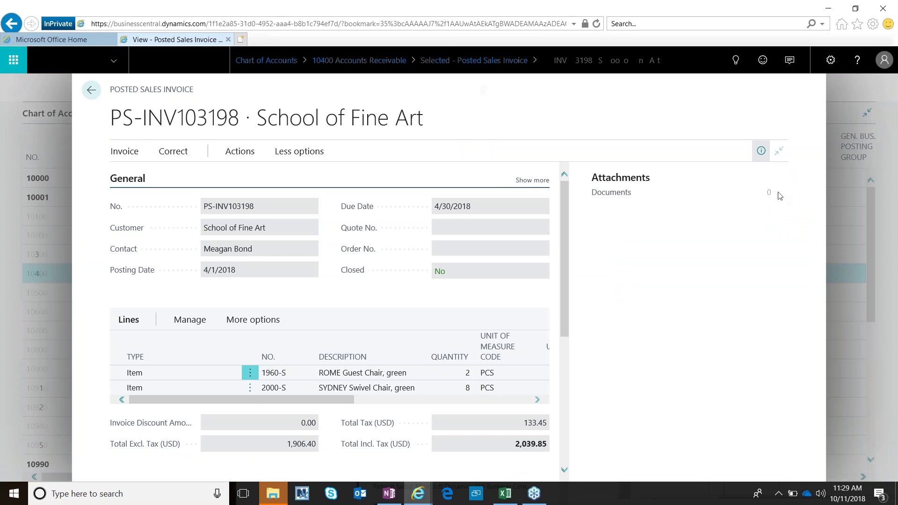
pyautogui.click(760, 150)
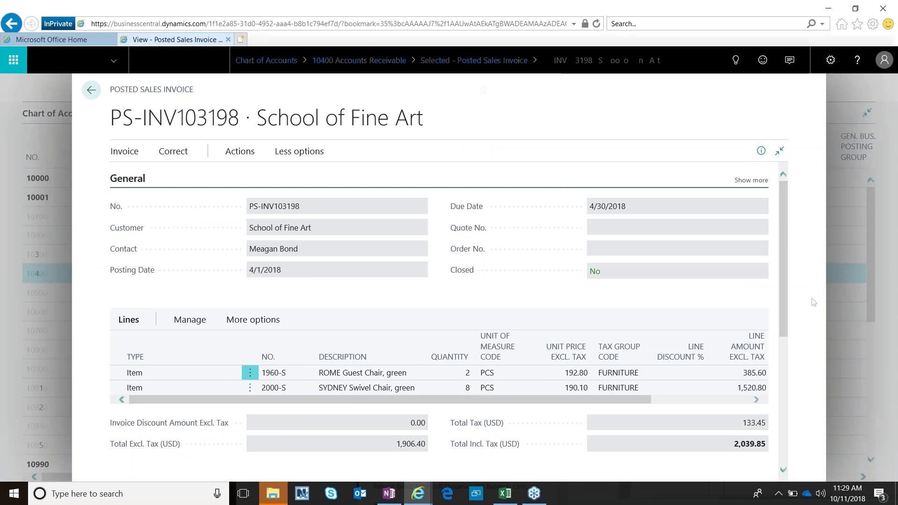
pyautogui.scroll(-1, 783, 295)
pyautogui.scroll(-1, 782, 307)
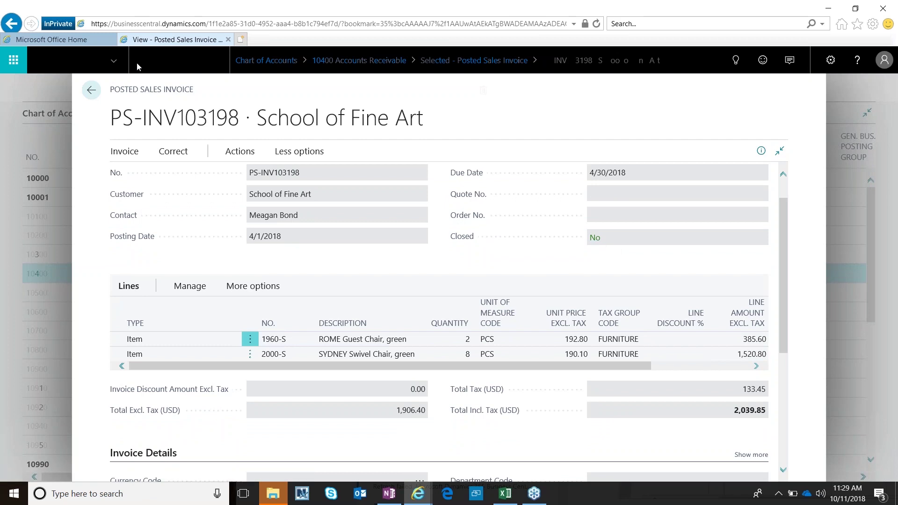
pyautogui.click(92, 89)
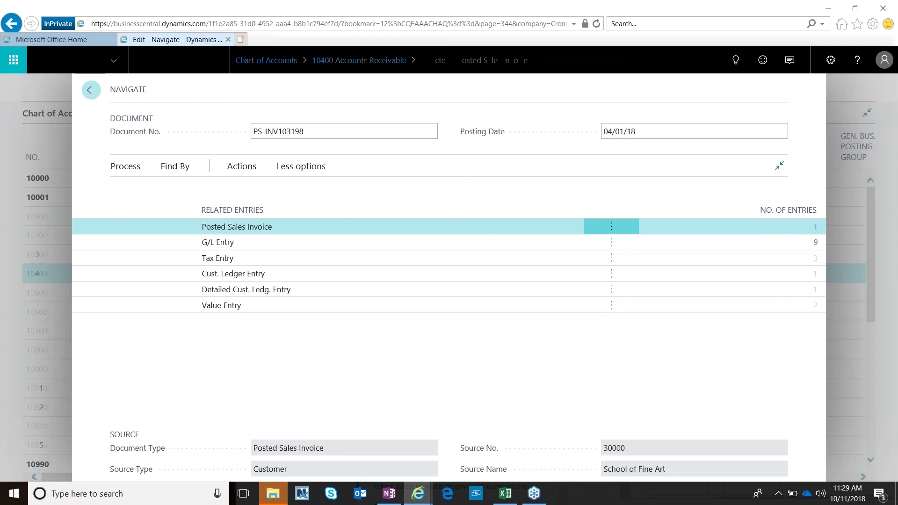
# Close the related entries and the Accounts Receivable ledger entries, and open the Account Schedules list.
pyautogui.click(56, 87)
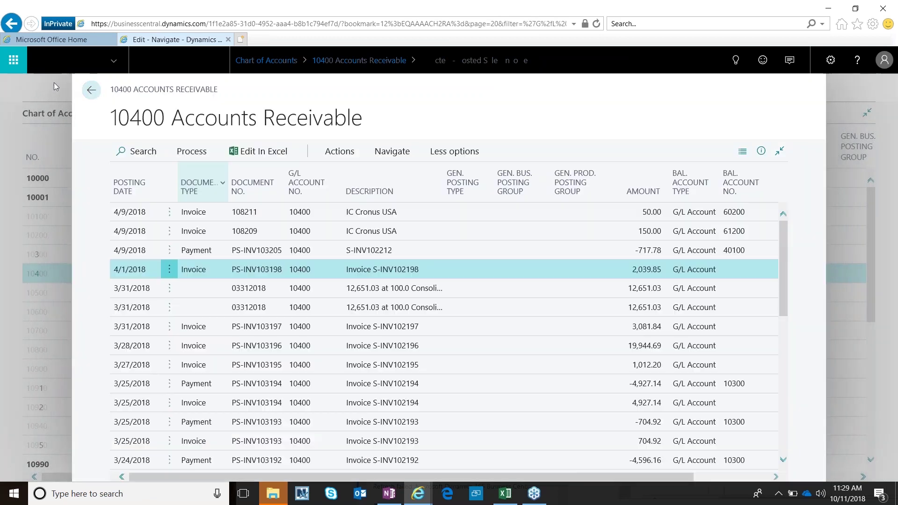
pyautogui.press('Escape')
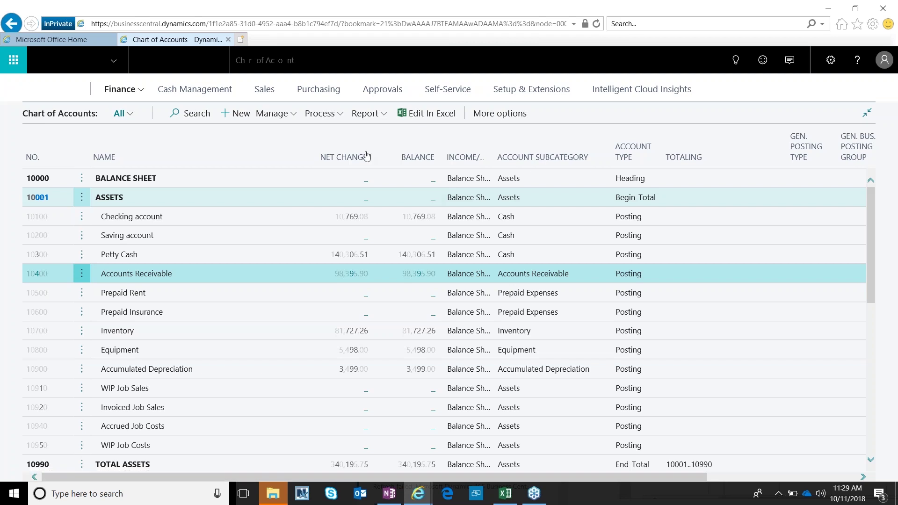
pyautogui.click(142, 91)
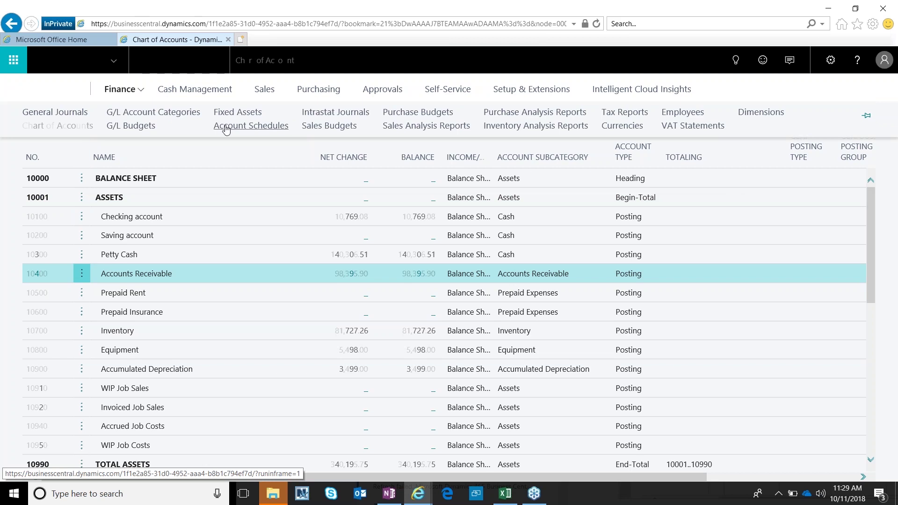
pyautogui.click(226, 126)
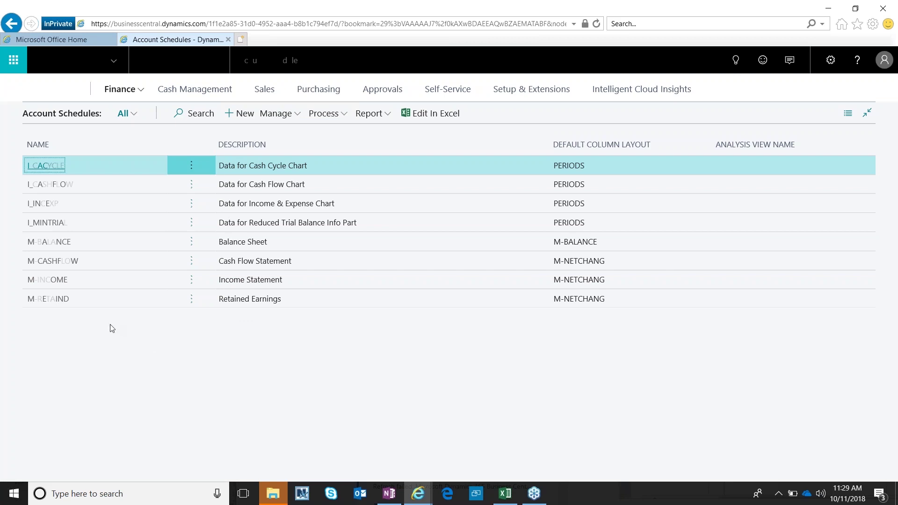
# Open the M-INCOME income statement schedule without making a copy, and call up its overview.
pyautogui.click(57, 283)
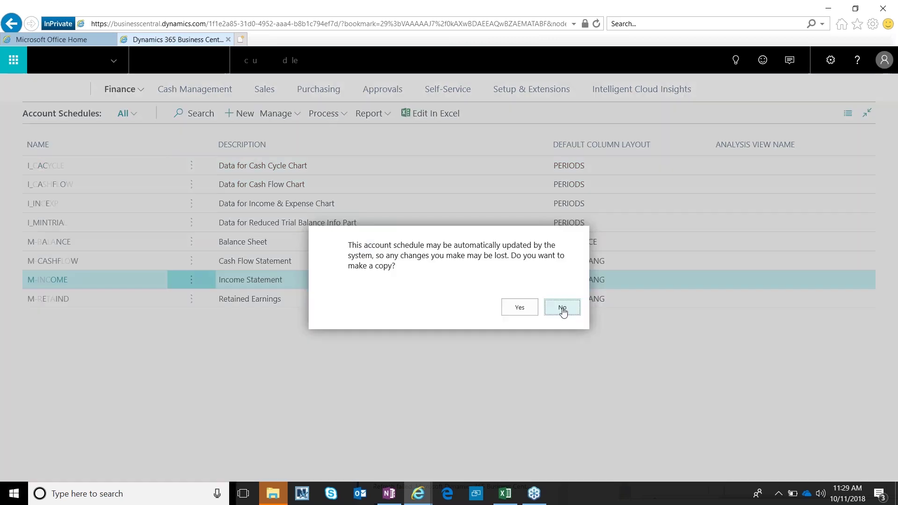
pyautogui.click(561, 308)
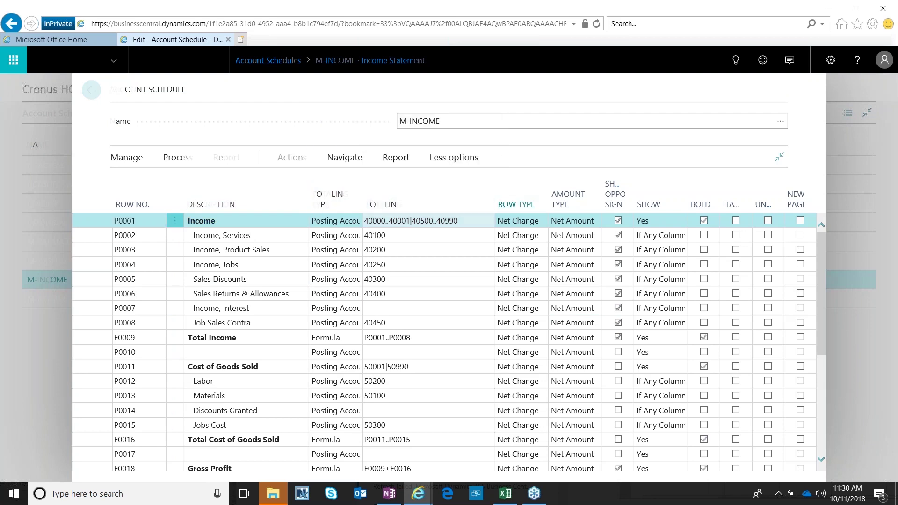
pyautogui.click(436, 263)
pyautogui.click(454, 327)
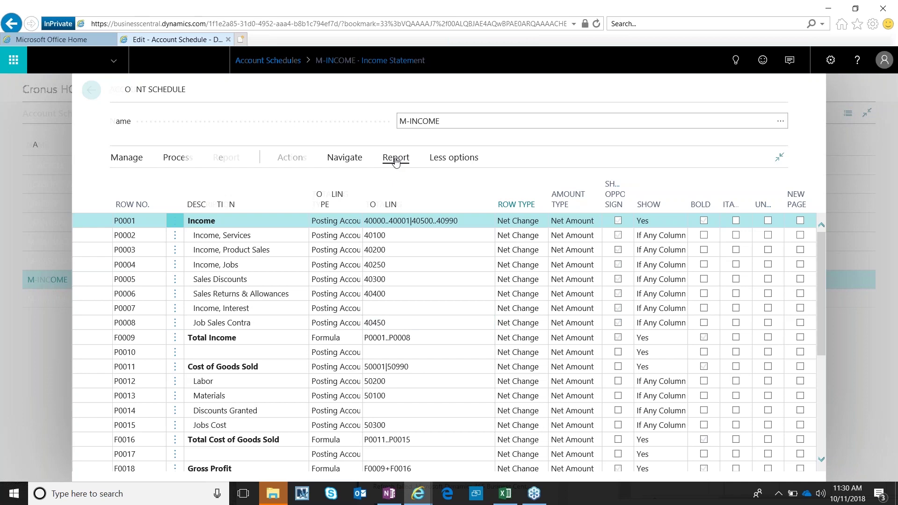
pyautogui.click(344, 159)
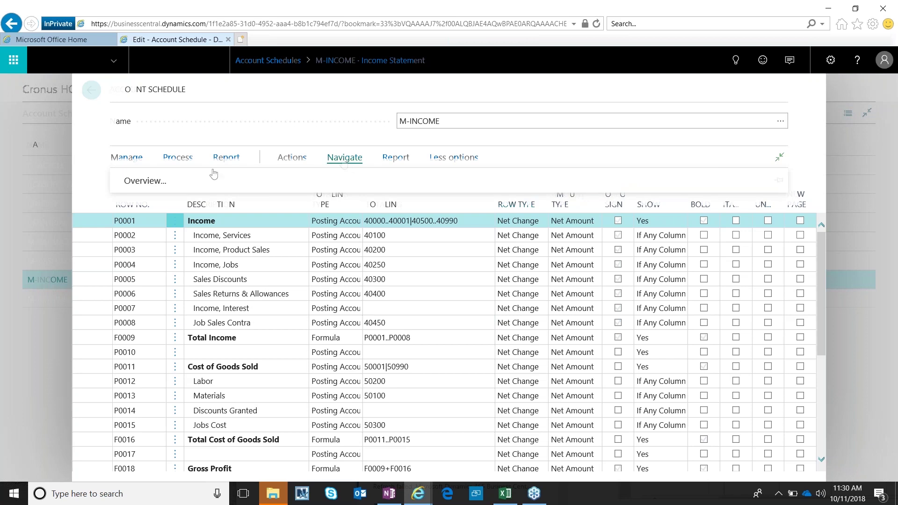
pyautogui.click(136, 178)
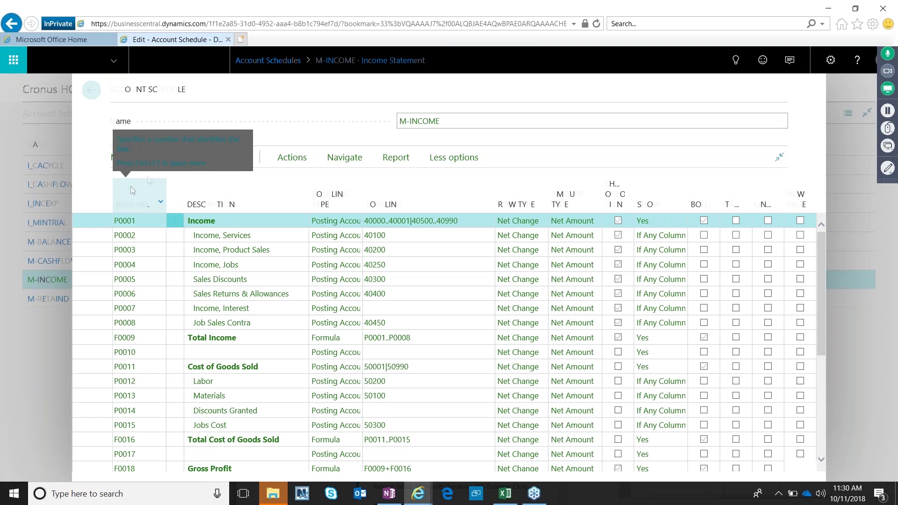
# Close the Business Central browser window and switch to the browser window with the Microsoft sign-in page.
pyautogui.click(854, 9)
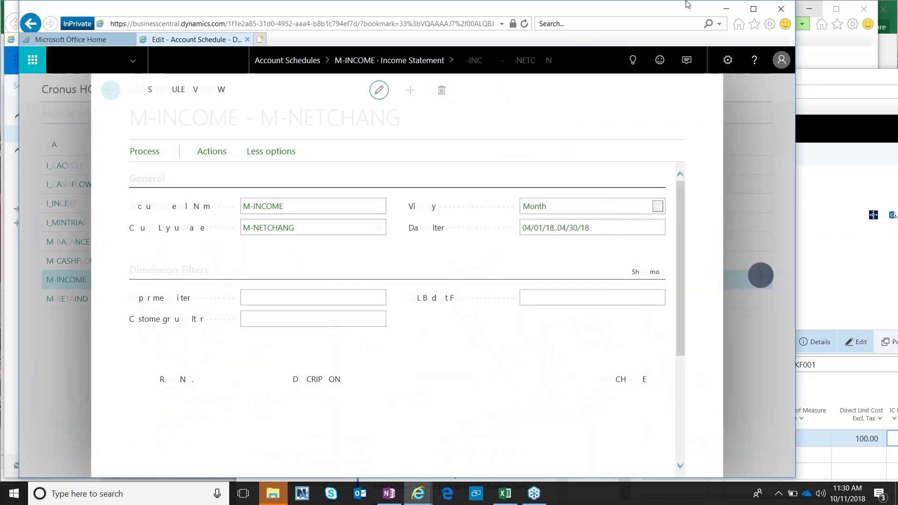
pyautogui.click(781, 8)
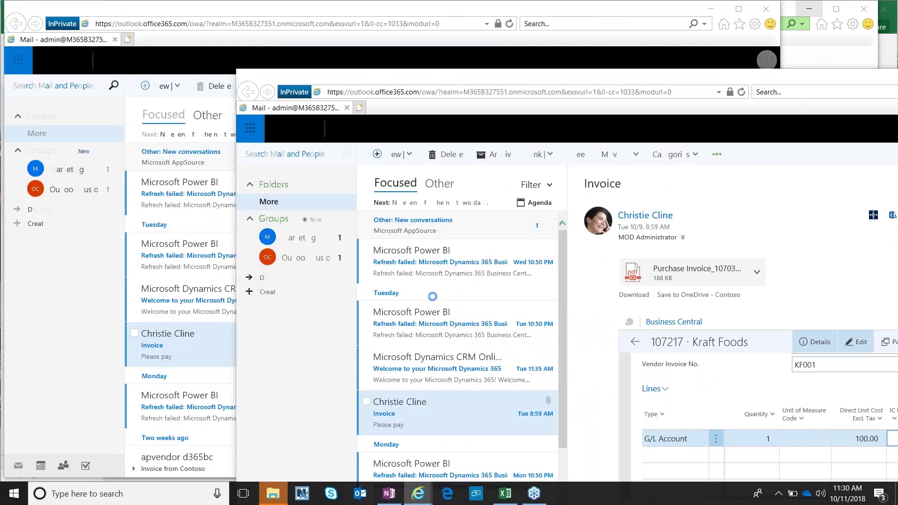
pyautogui.moveTo(418, 493)
pyautogui.click(407, 430)
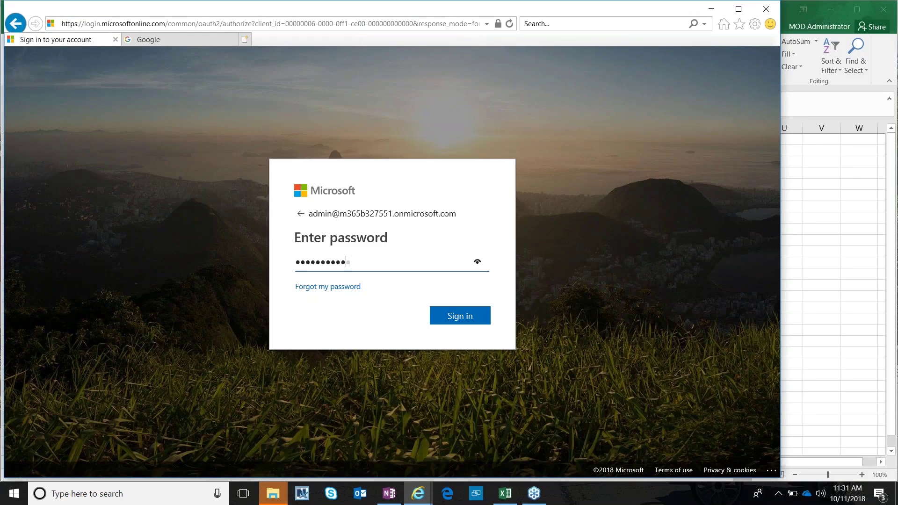
# Sign in with the account password, launch Business Central from the Dynamics 365 apps, and close the Google page.
pyautogui.write('••')
pyautogui.press('Return')
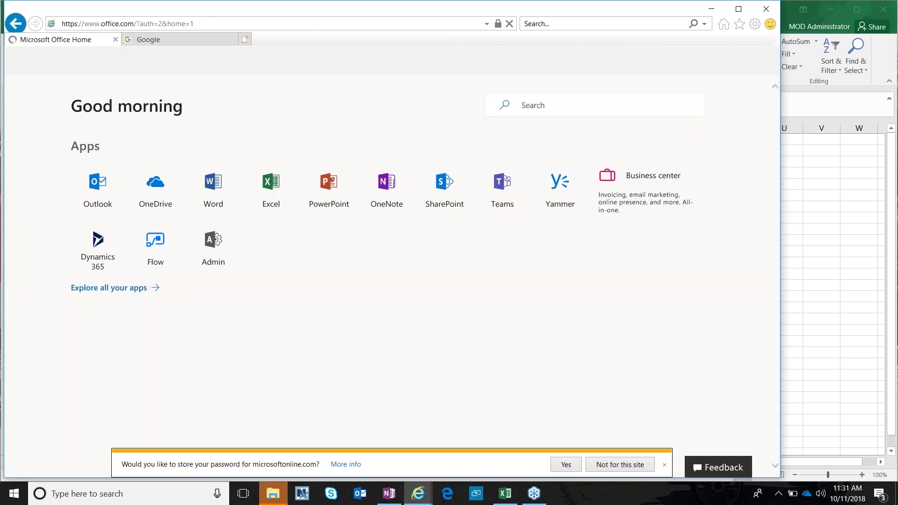
pyautogui.click(108, 255)
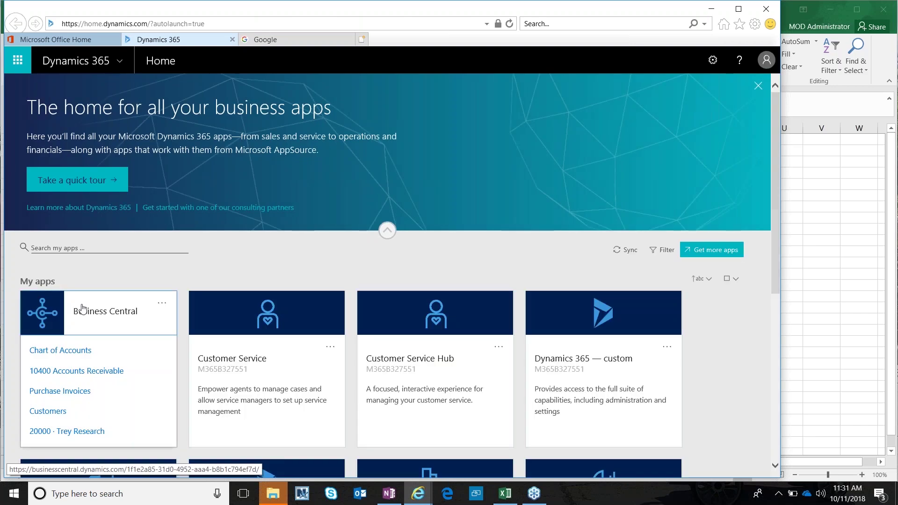
pyautogui.click(82, 308)
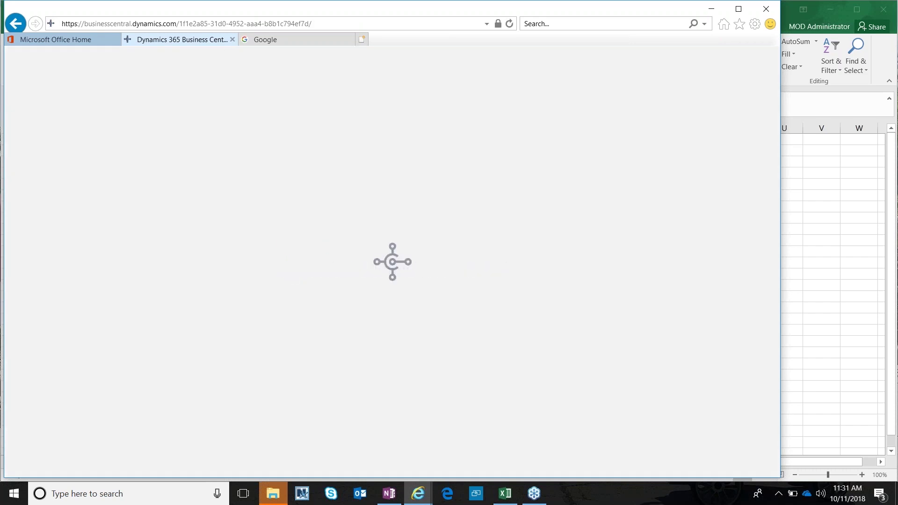
pyautogui.click(349, 40)
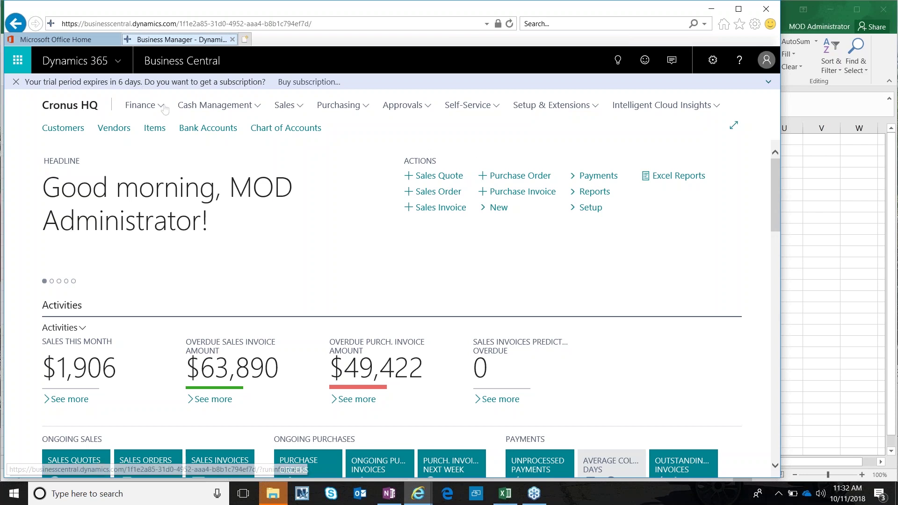
# Open the Account Schedules list and open the M-INCOME schedule without making a copy.
pyautogui.click(141, 105)
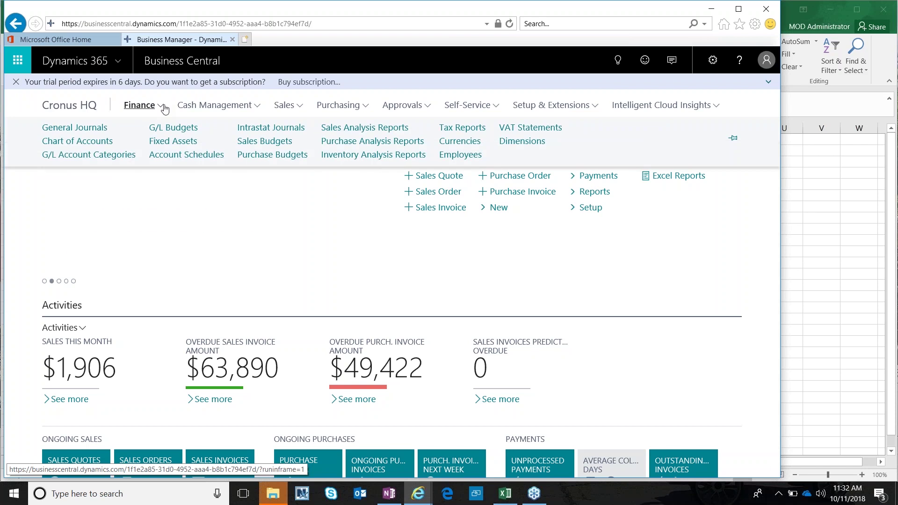
pyautogui.click(178, 155)
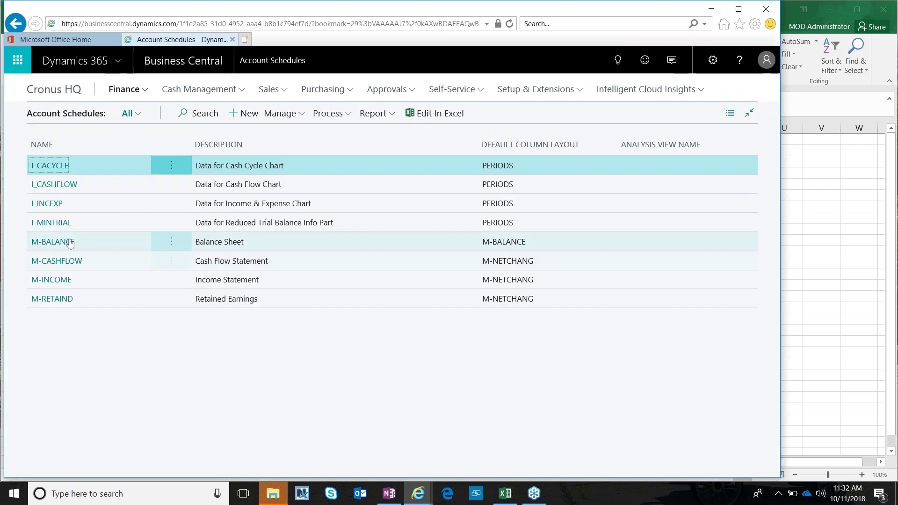
pyautogui.click(65, 279)
pyautogui.click(505, 306)
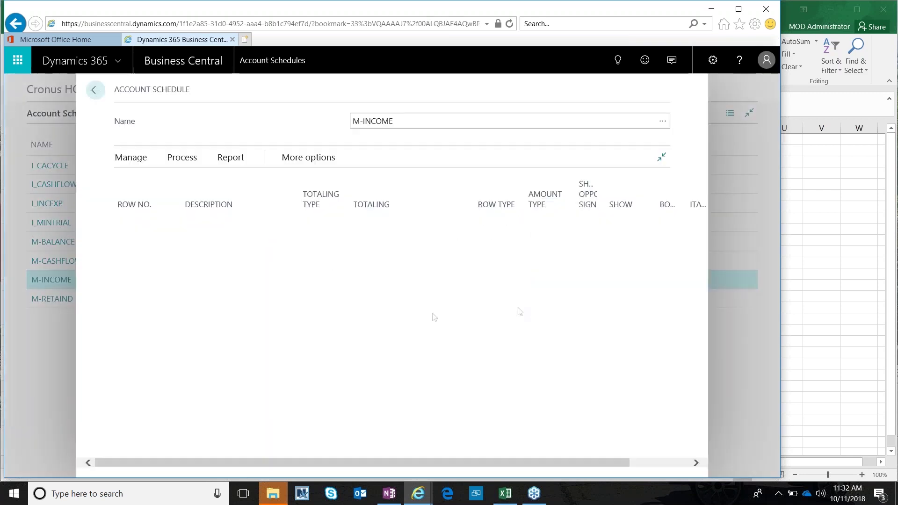
# Open the income statement's overview and review its date filter, income rows and cost of goods sold rows.
pyautogui.click(312, 159)
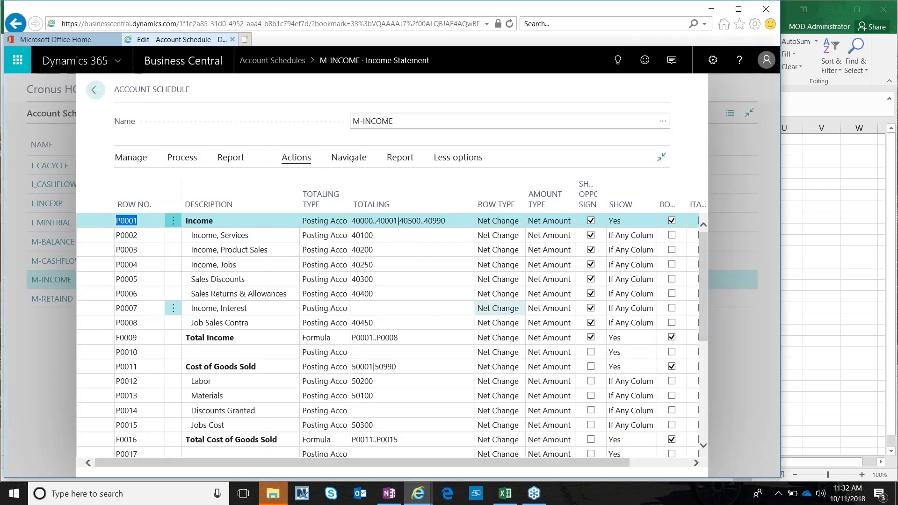
pyautogui.click(299, 159)
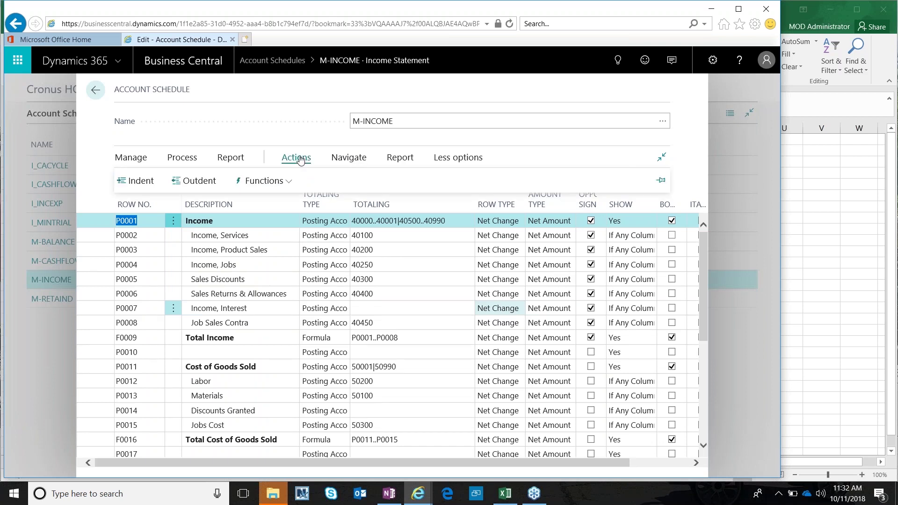
pyautogui.click(362, 161)
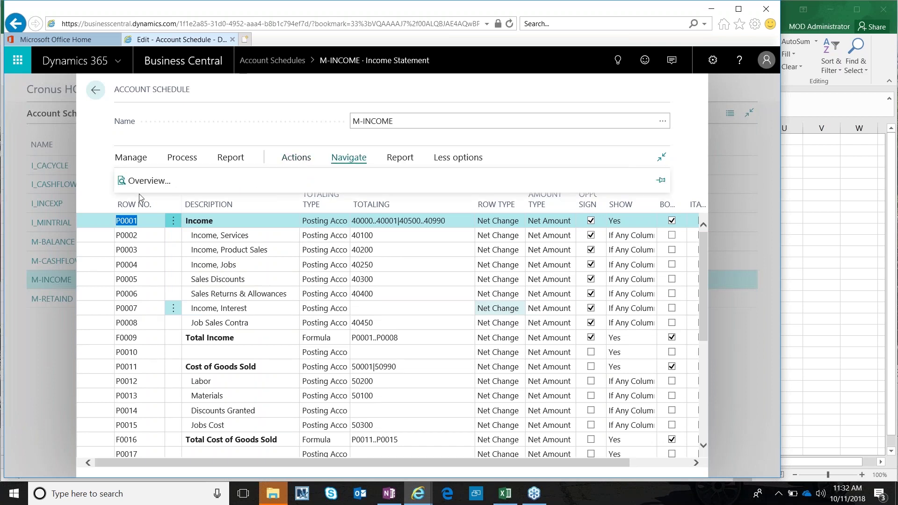
pyautogui.click(146, 182)
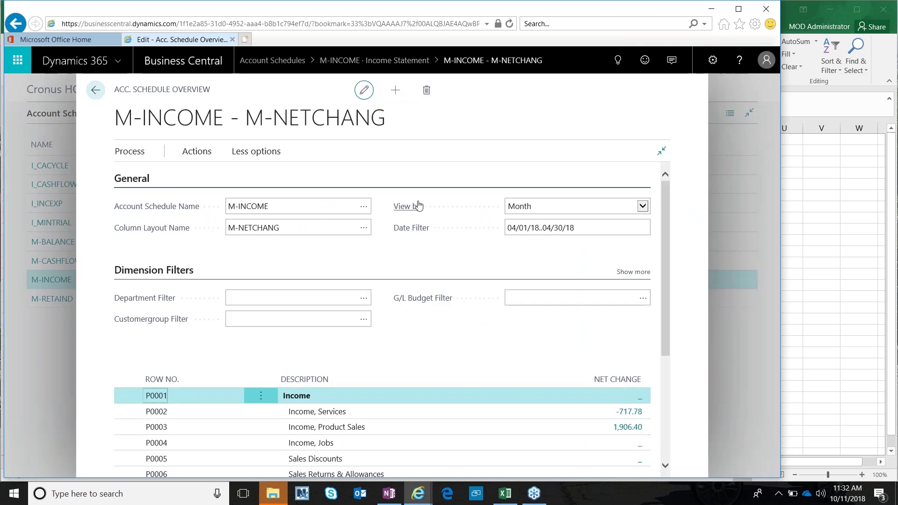
pyautogui.click(522, 228)
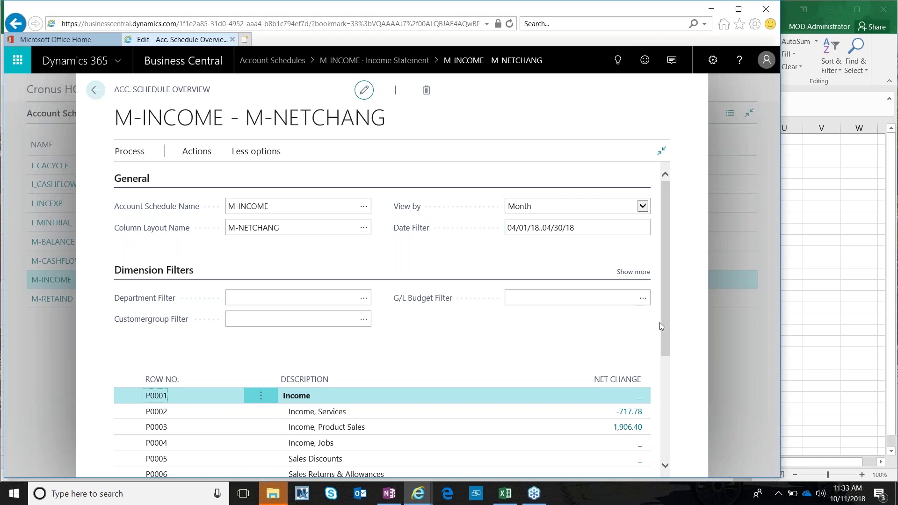
pyautogui.moveTo(664, 317); pyautogui.dragTo(671, 442)
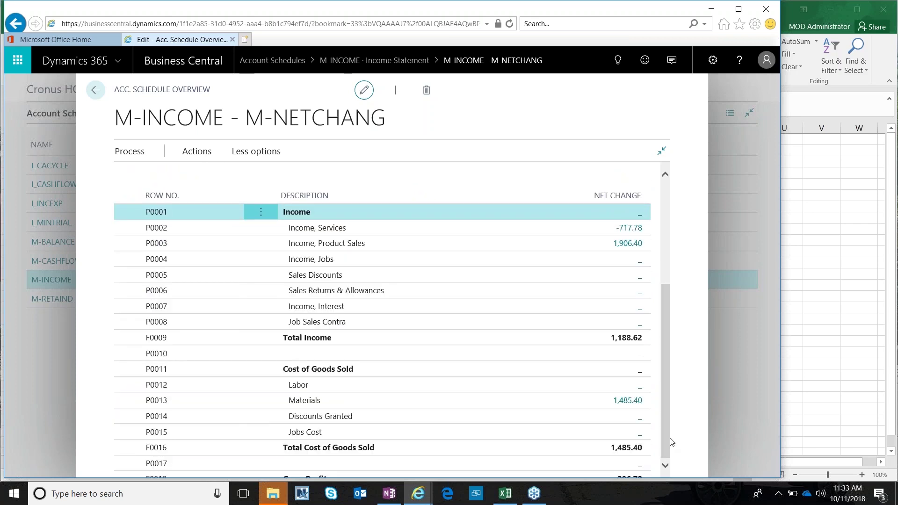
# Drill down from the Materials row's net change to the general ledger entries of account 50100 Cost of Materials.
pyautogui.click(626, 404)
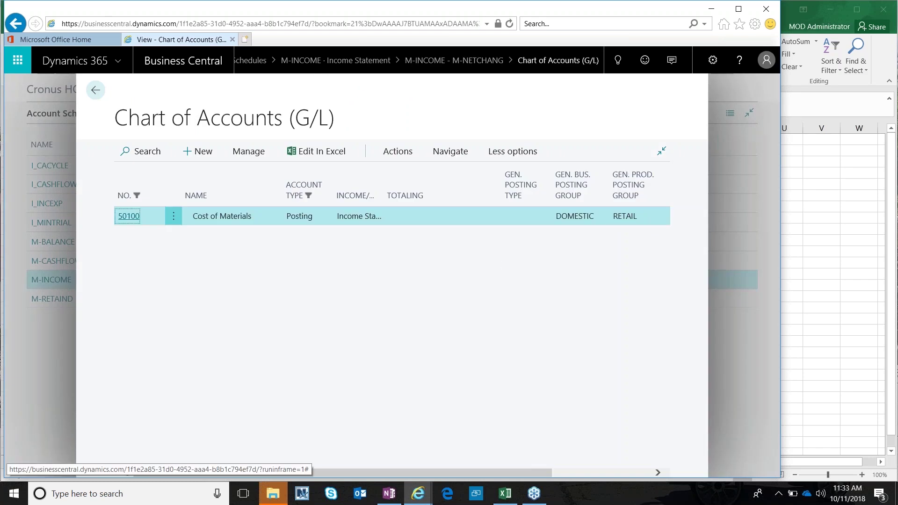
pyautogui.click(391, 155)
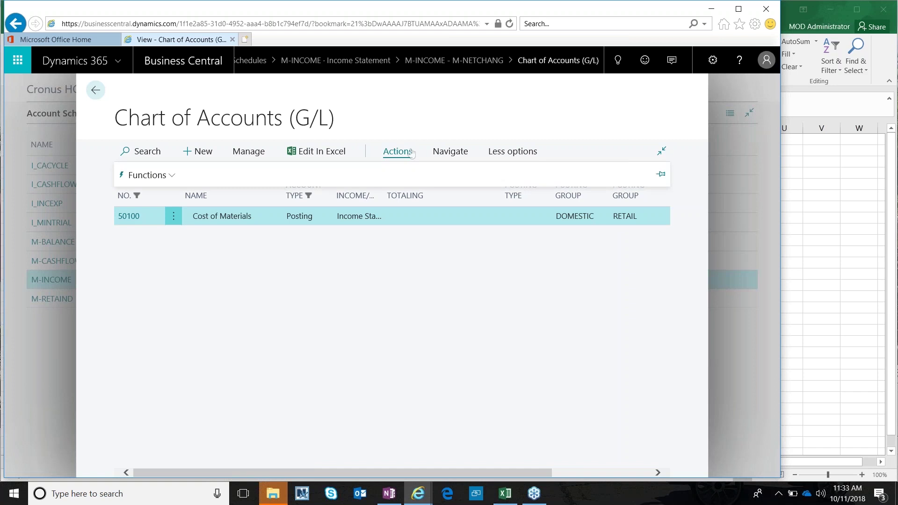
pyautogui.click(171, 176)
pyautogui.click(462, 153)
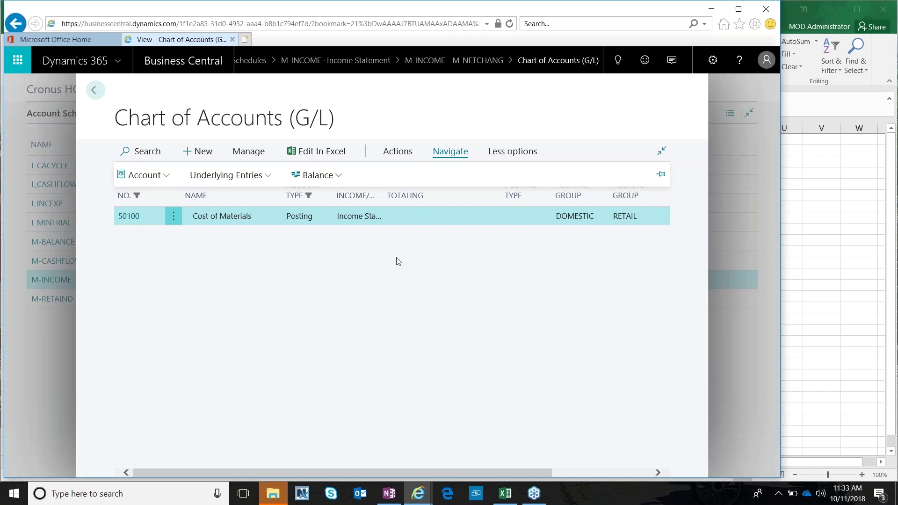
pyautogui.click(258, 179)
pyautogui.click(167, 175)
pyautogui.click(173, 262)
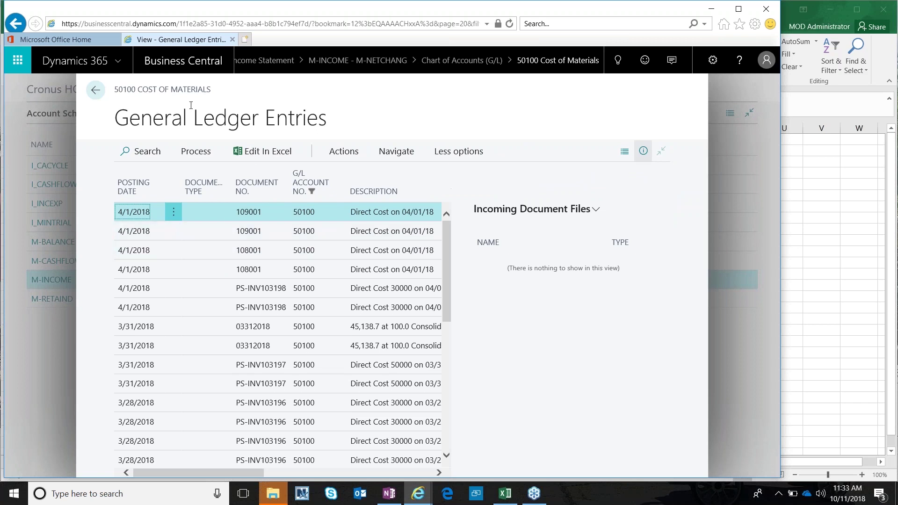
# Hide the ledger entries' details pane, export the entries to Excel, and open General Ledger Entries.xlsx with editing enabled.
pyautogui.click(644, 151)
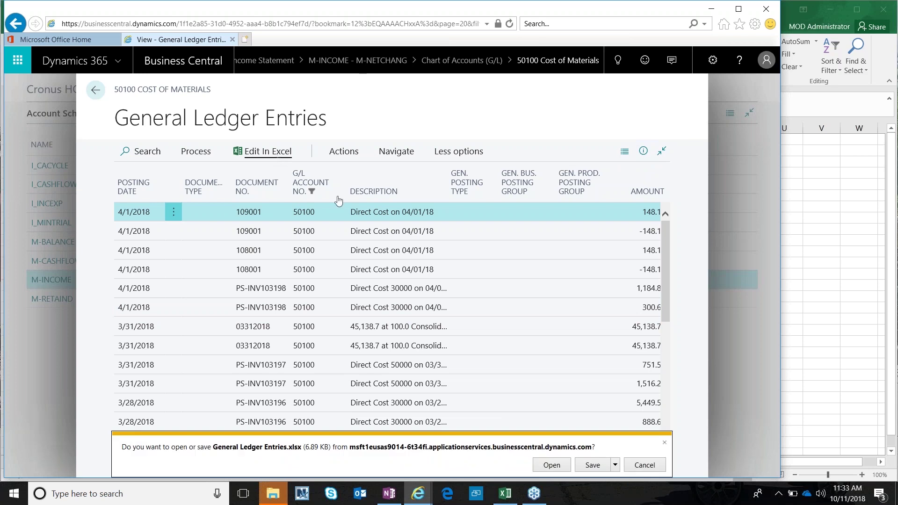
pyautogui.click(561, 466)
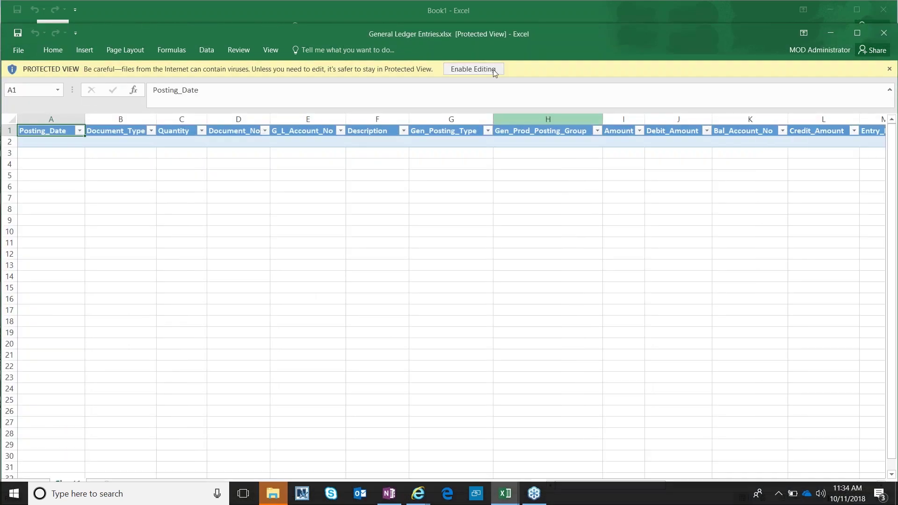
pyautogui.click(474, 69)
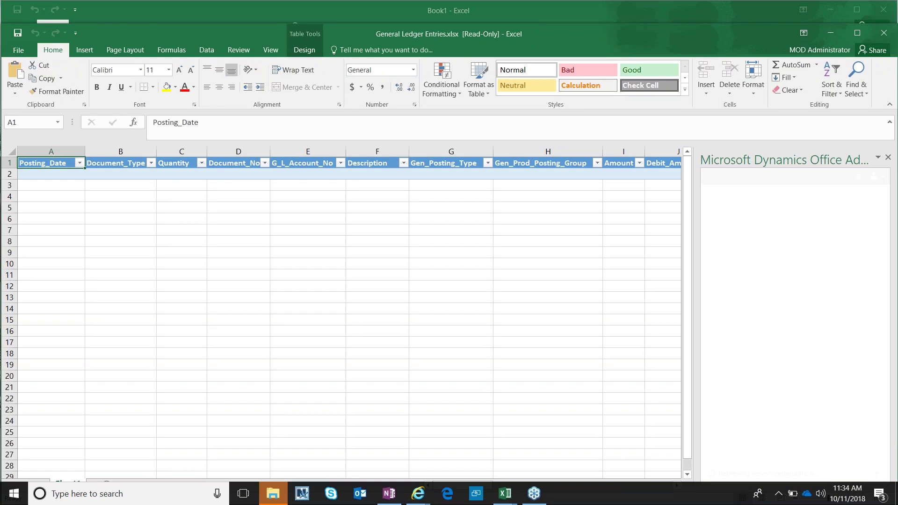
# Sign in to the Microsoft Dynamics Office add-in with the administrator account's password to load the ledger entries.
pyautogui.click(742, 253)
pyautogui.click(391, 154)
pyautogui.write('••••••••')
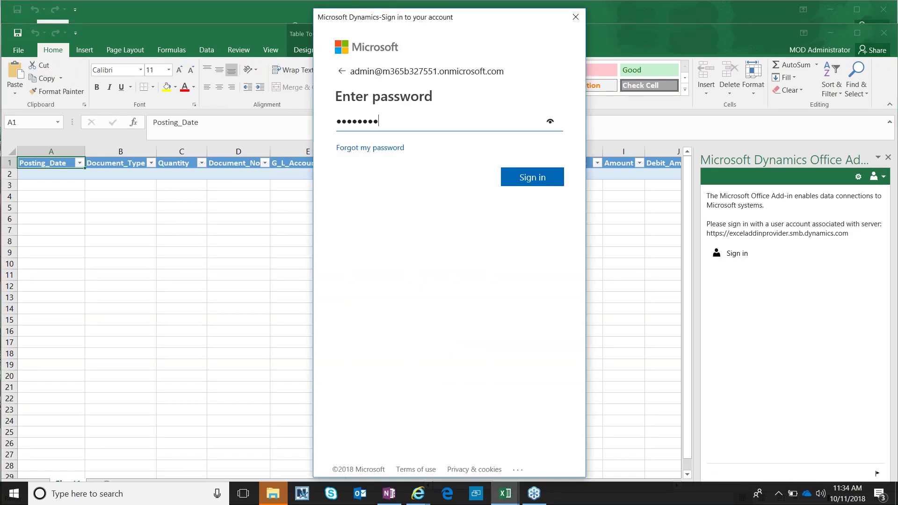
pyautogui.press('Return')
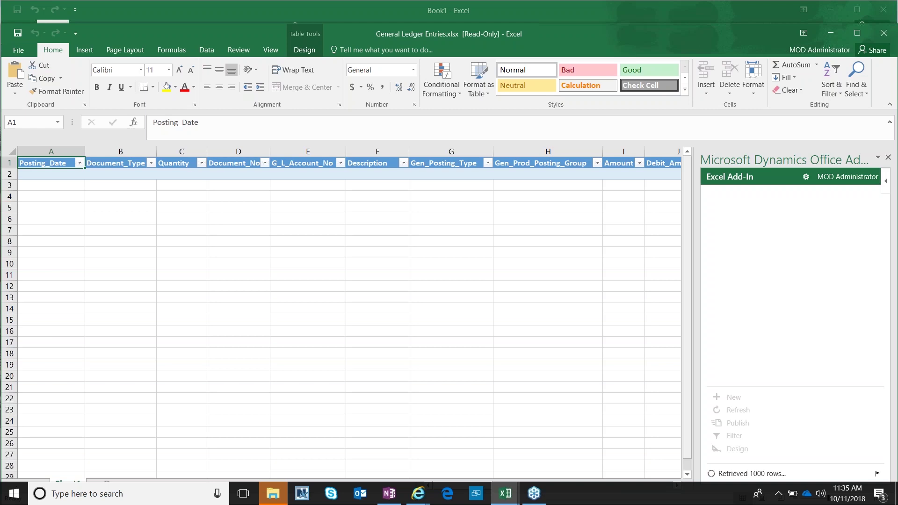
pyautogui.moveTo(687, 361)
pyautogui.mouseDown()
pyautogui.moveTo(687, 387)
pyautogui.moveTo(689, 350)
pyautogui.mouseUp()
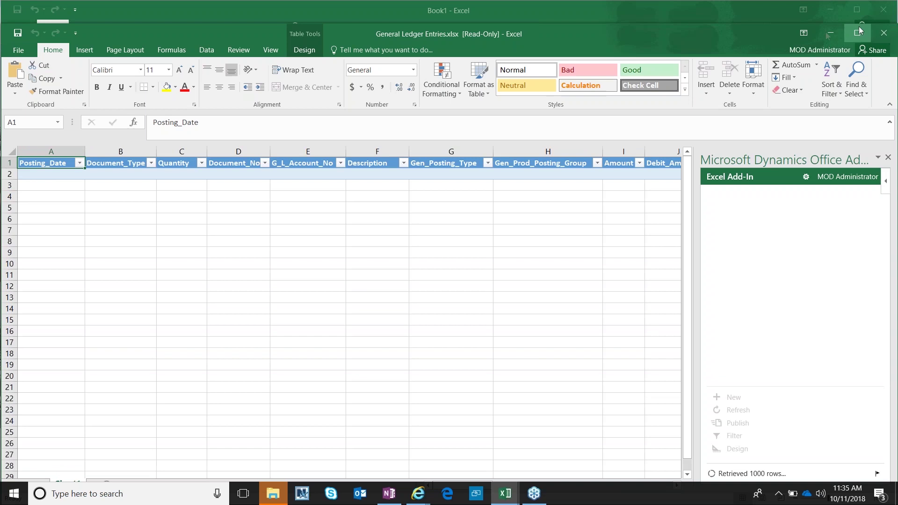
# Close General Ledger Entries.xlsx without saving and minimize the blank Book1 workbook to return to Business Central.
pyautogui.moveTo(759, 36); pyautogui.dragTo(675, 56)
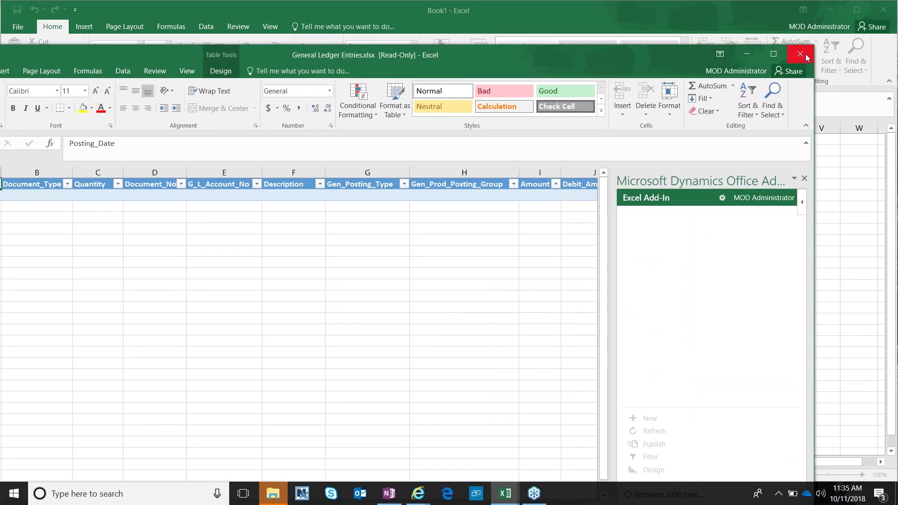
pyautogui.click(800, 54)
pyautogui.press('n')
pyautogui.click(829, 9)
# Back out of the chart of accounts and the income statement overview to the Business Central home page.
pyautogui.click(95, 90)
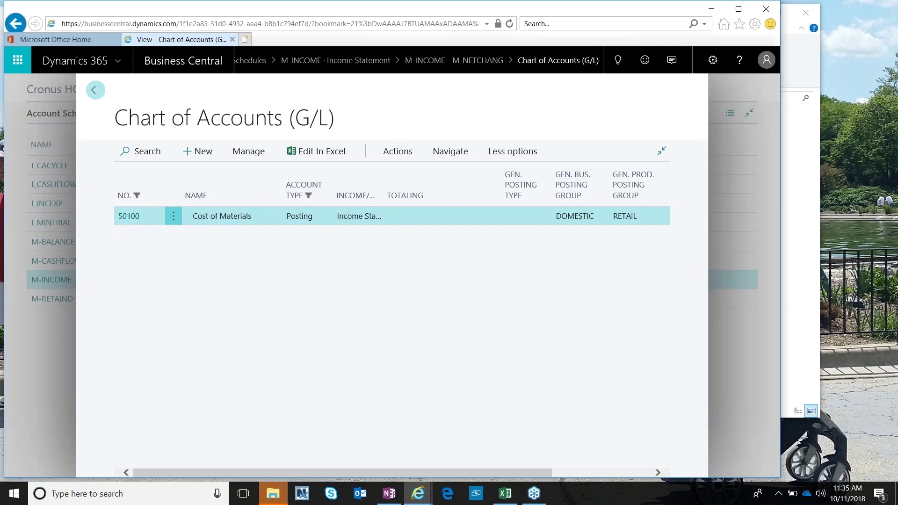
pyautogui.click(95, 90)
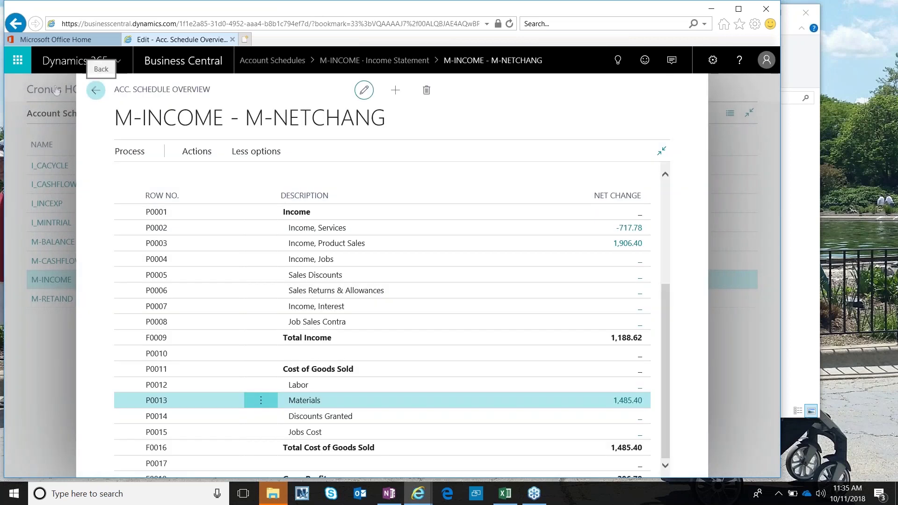
pyautogui.press('Escape')
pyautogui.press('Escape')
pyautogui.press('Escape')
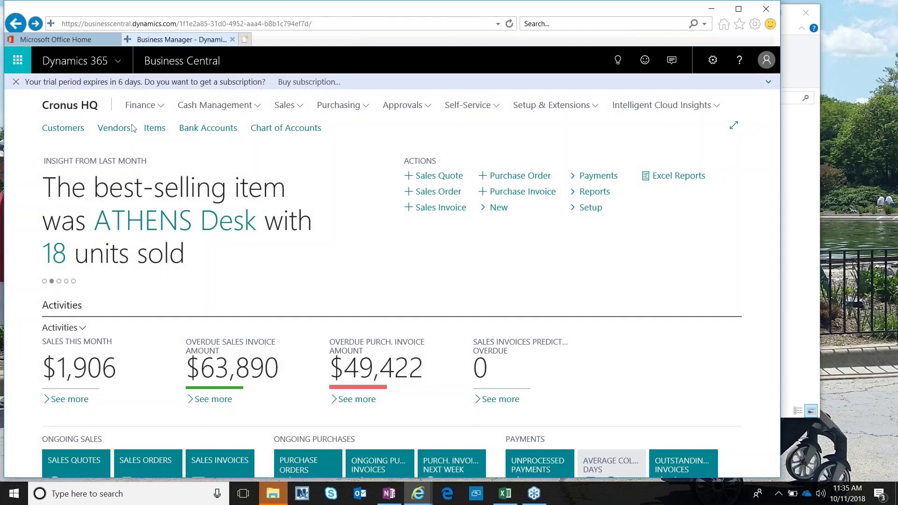
# Open the MONTHLY batch from the finance area's general journals.
pyautogui.click(160, 108)
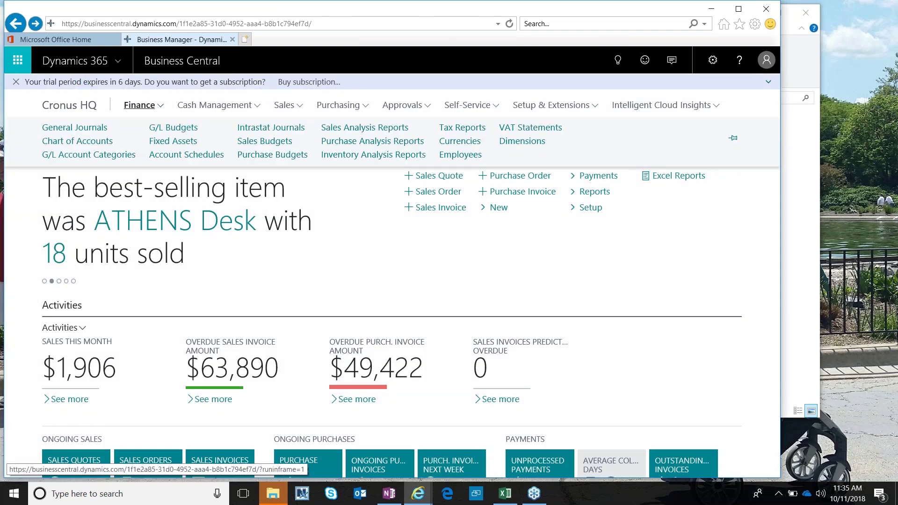
pyautogui.click(101, 131)
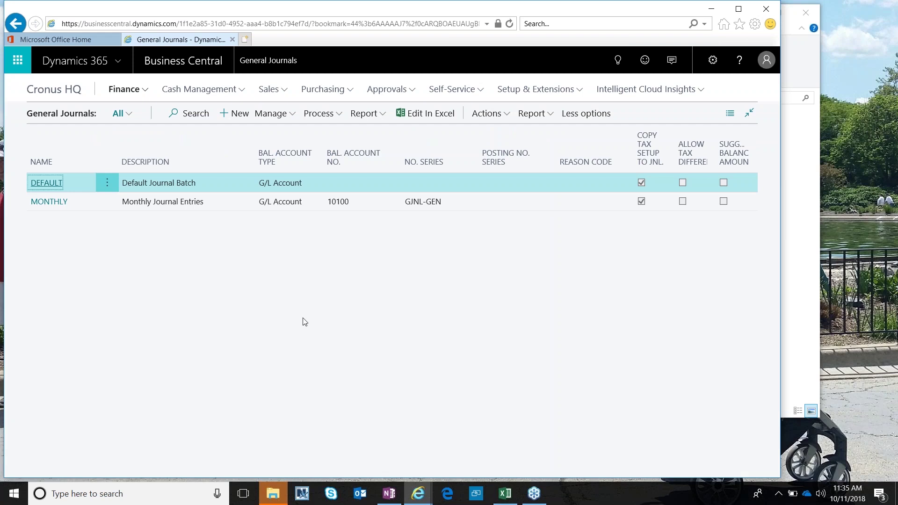
pyautogui.click(40, 203)
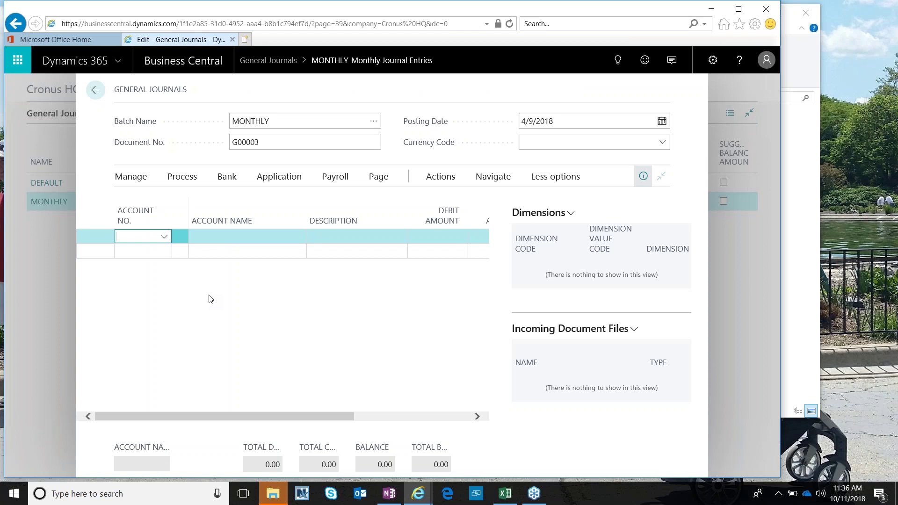
# Add two journal lines, one for account 61500 Miscellaneous Expense and one for account 60200 Advertising Expense.
pyautogui.write('mis')
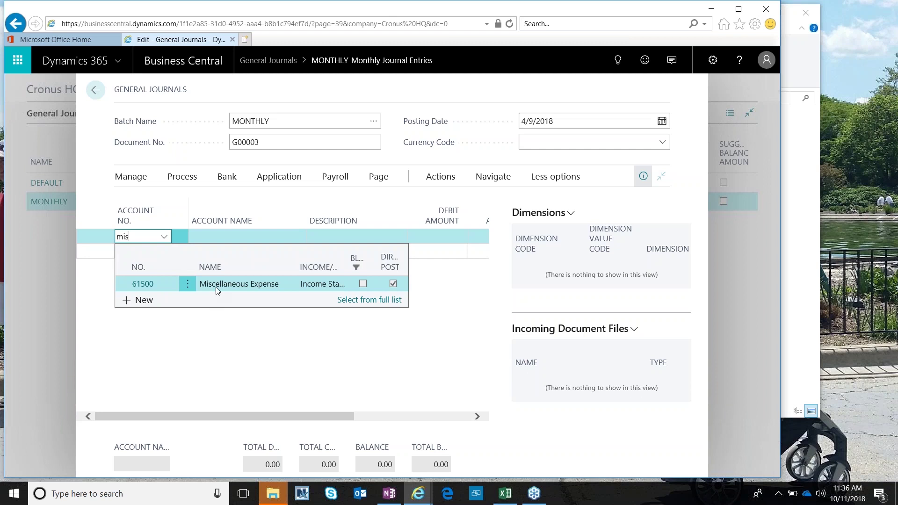
pyautogui.click(216, 287)
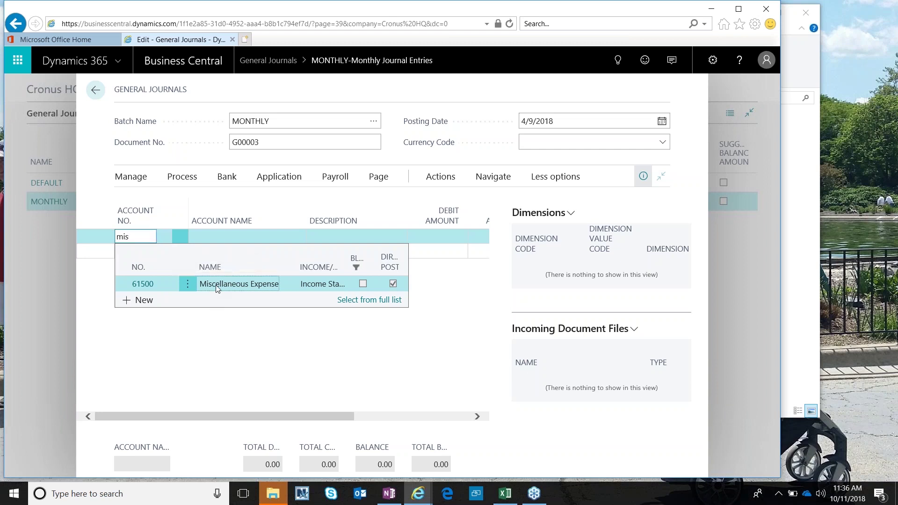
pyautogui.click(216, 287)
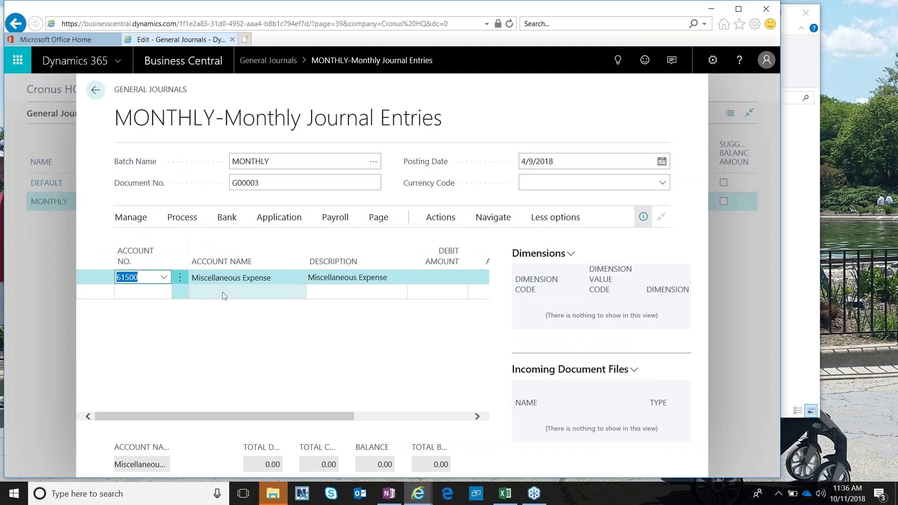
pyautogui.click(139, 292)
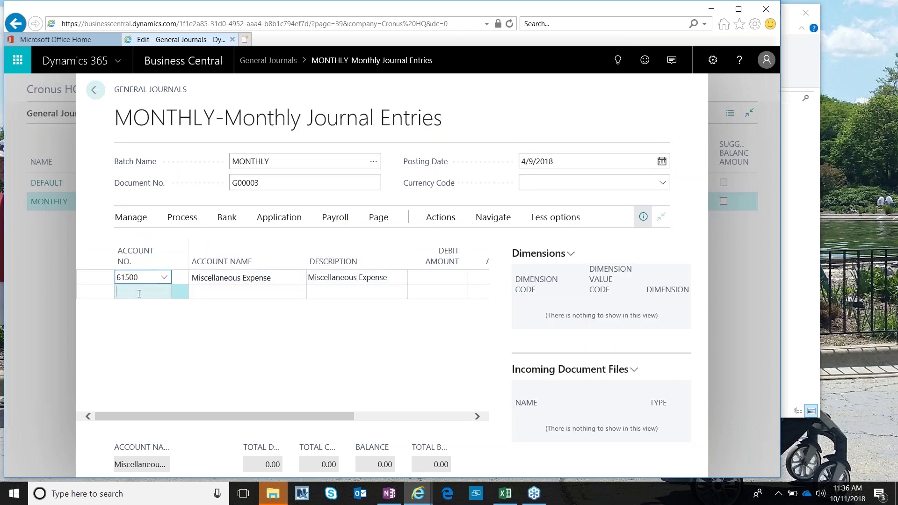
pyautogui.write('adv')
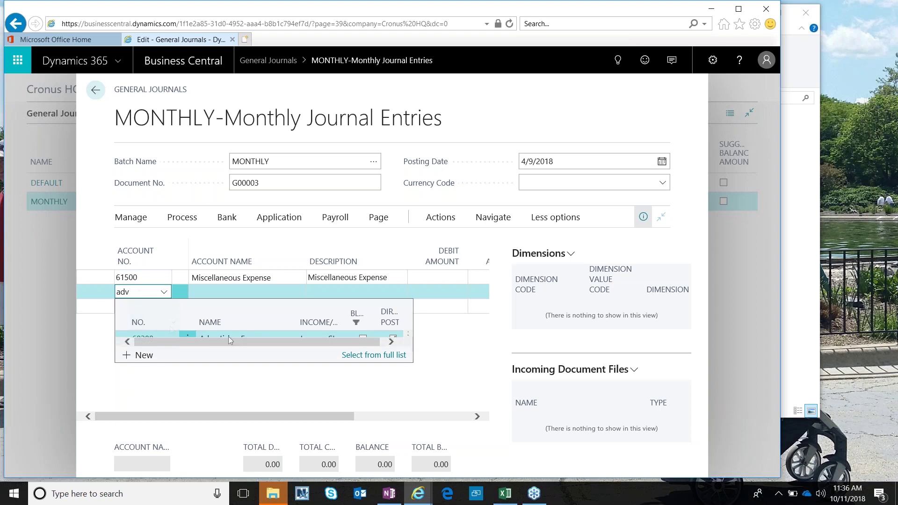
pyautogui.click(229, 336)
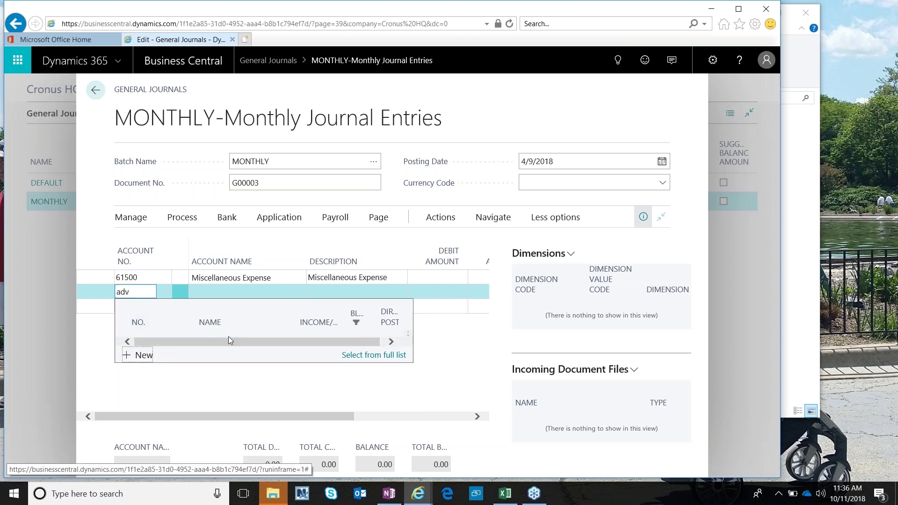
# Enter a debit amount of 100 on the Miscellaneous Expense line and a credit amount of 100 on the Advertising Expense line.
pyautogui.click(417, 276)
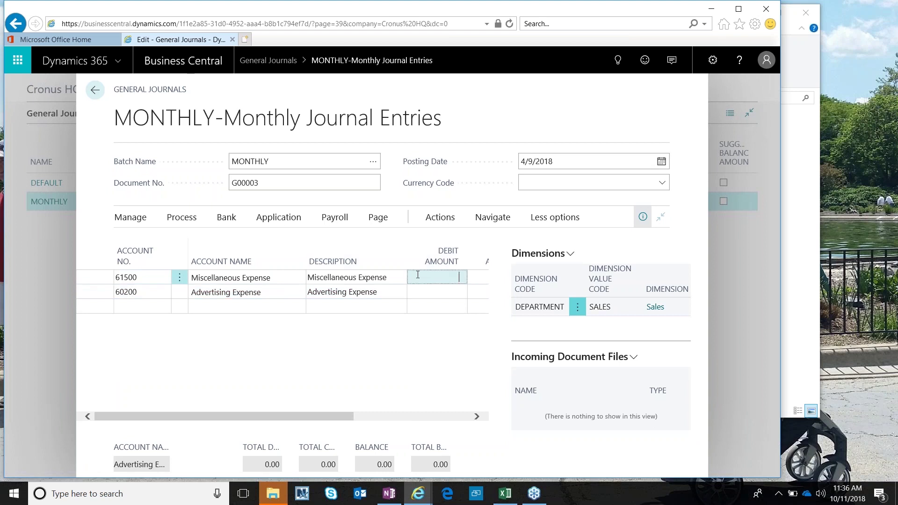
pyautogui.write('100')
pyautogui.press('Tab')
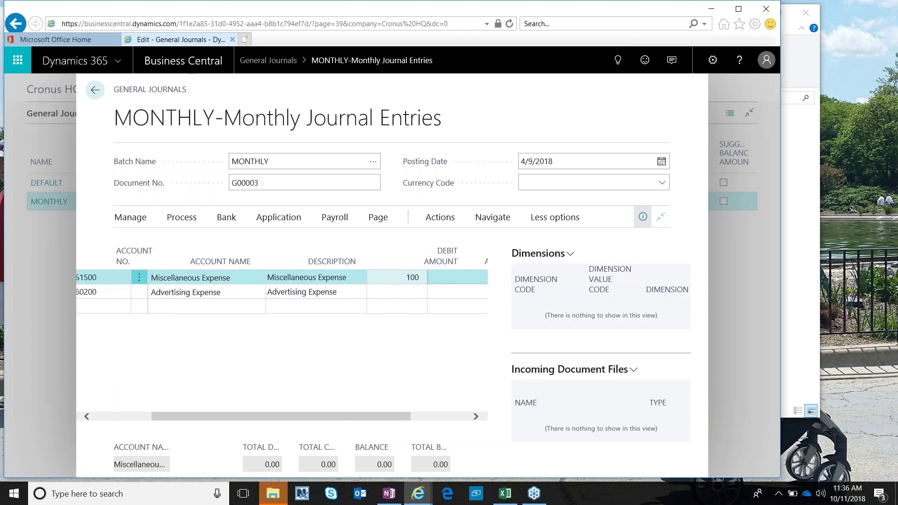
pyautogui.click(369, 293)
pyautogui.write('100')
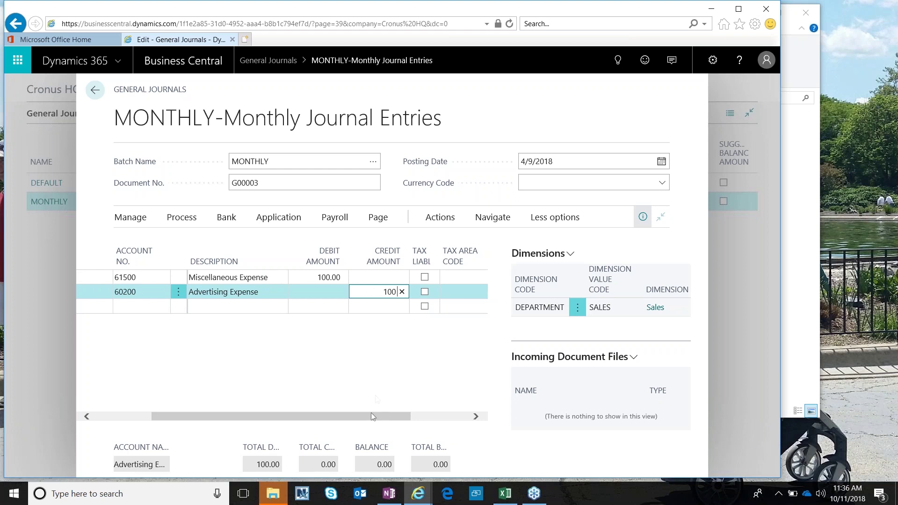
pyautogui.click(387, 403)
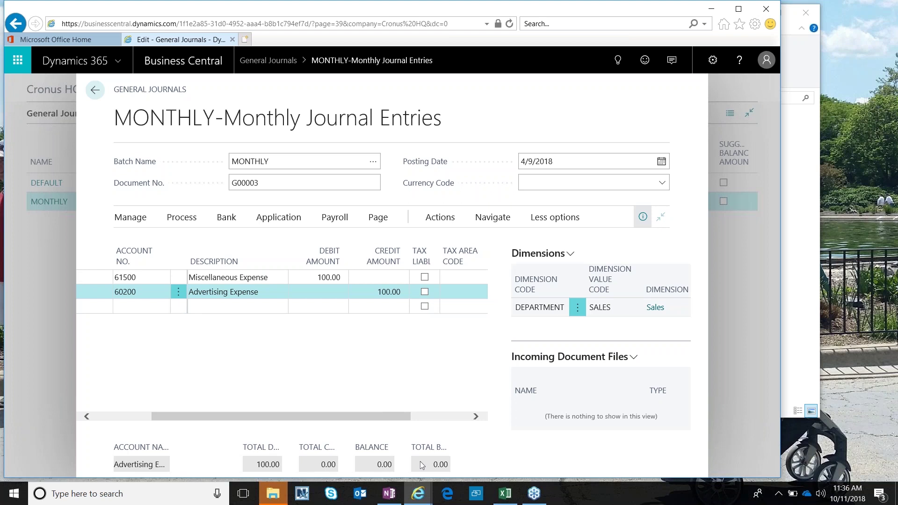
# Select the Miscellaneous Expense line's description and hide the journal's details pane with the dimensions and incoming document files.
pyautogui.click(284, 278)
pyautogui.click(284, 280)
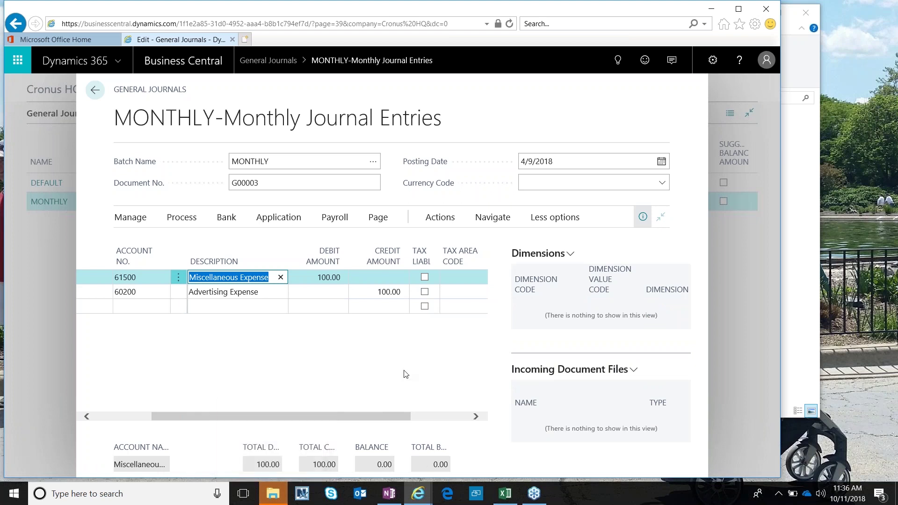
pyautogui.click(638, 224)
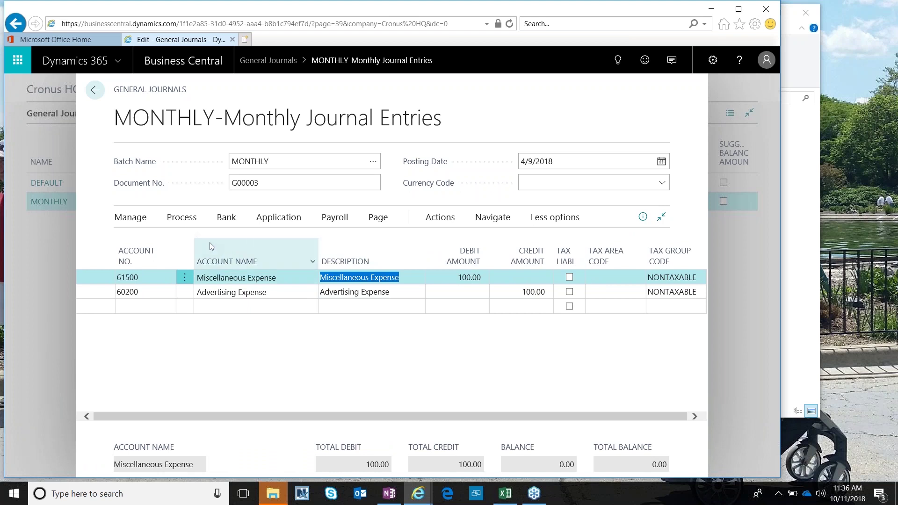
# Post the monthly journal lines, then close the journal and return to the Cronus HQ home page.
pyautogui.click(179, 223)
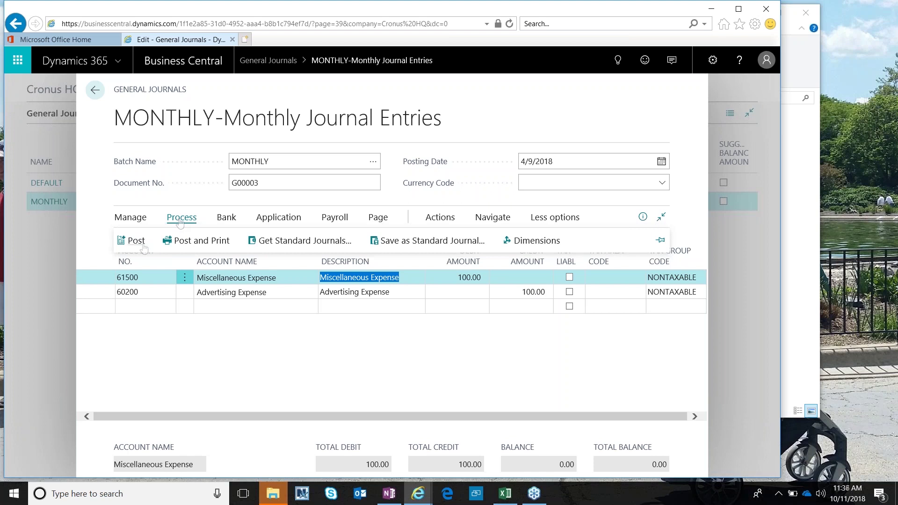
pyautogui.click(181, 219)
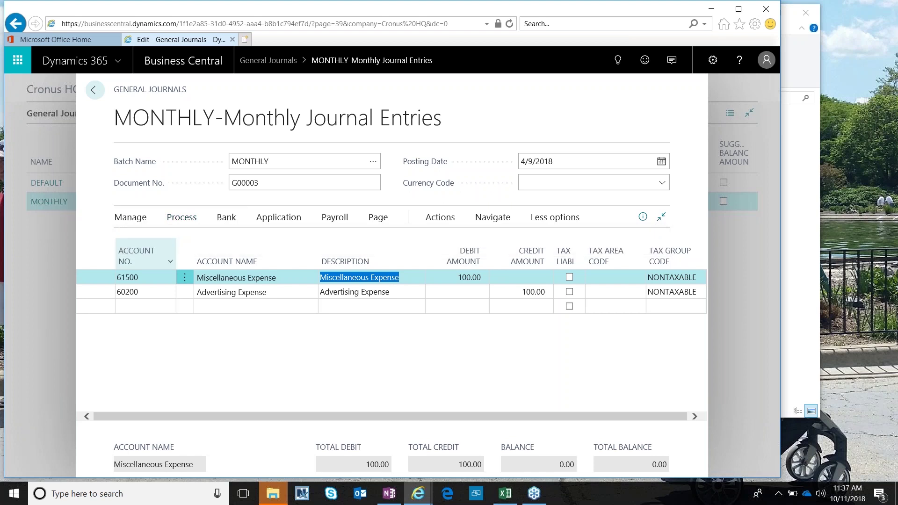
pyautogui.click(456, 302)
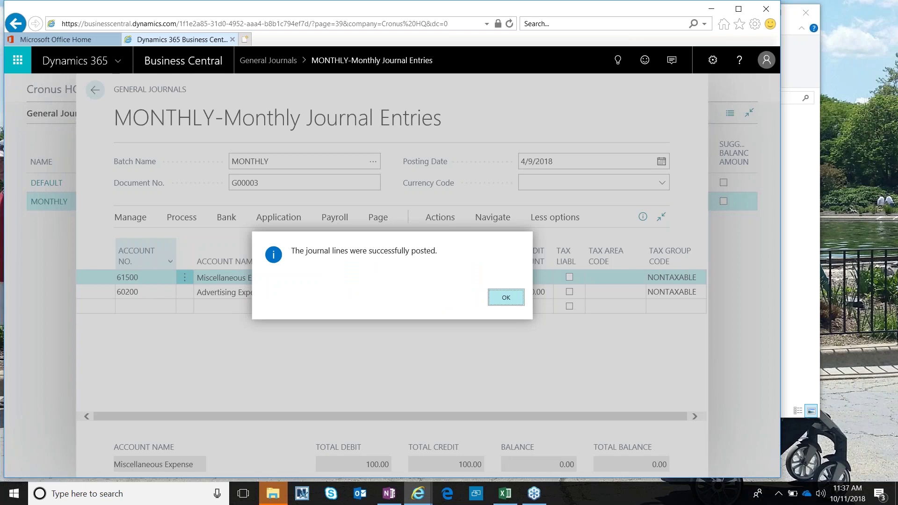
pyautogui.click(506, 298)
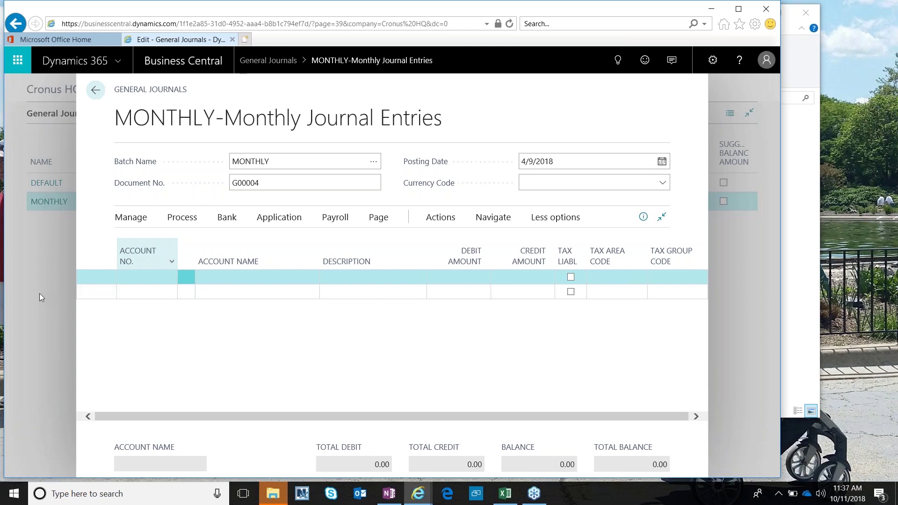
pyautogui.click(95, 98)
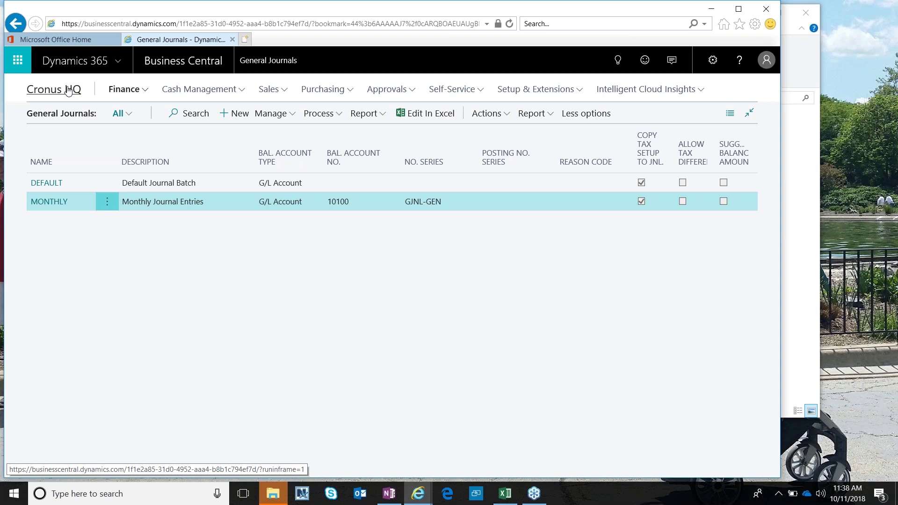
pyautogui.click(68, 90)
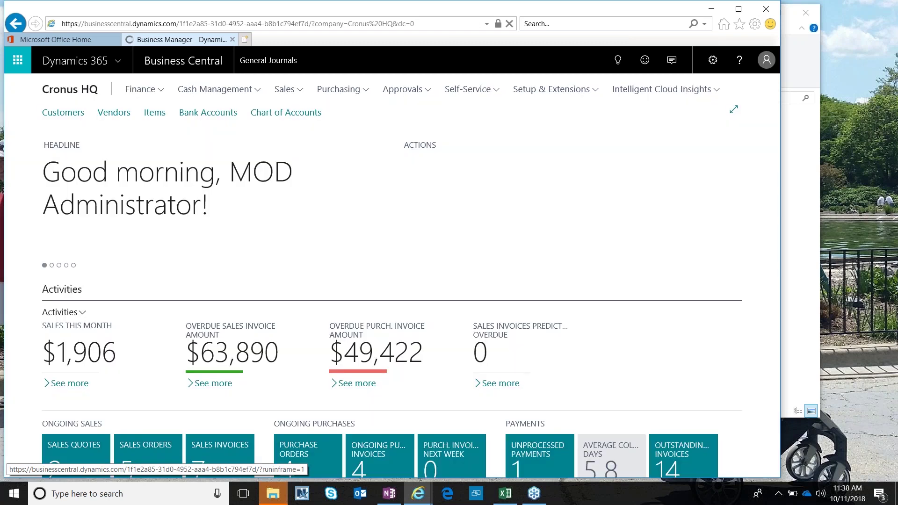